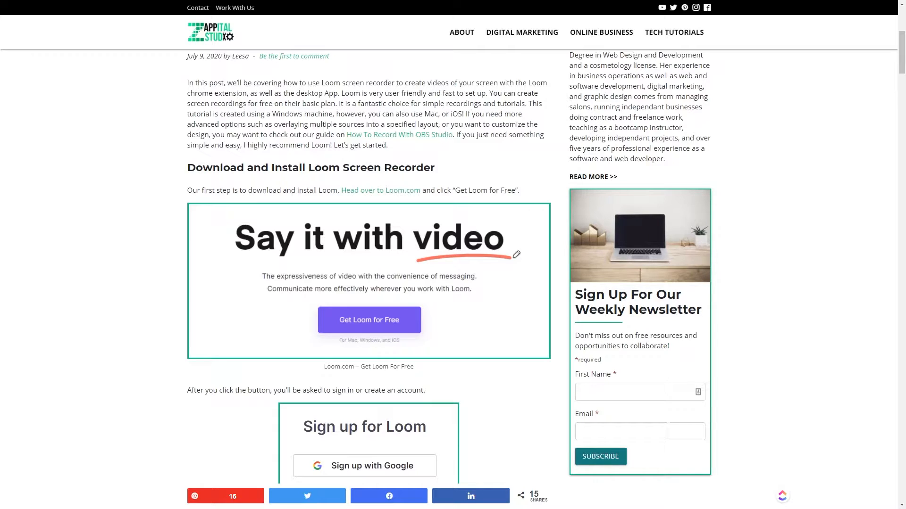
# Step: Follow the post's Loom.com link, then choose Get Loom for Free to reach sign-up
pyautogui.click(400, 197)
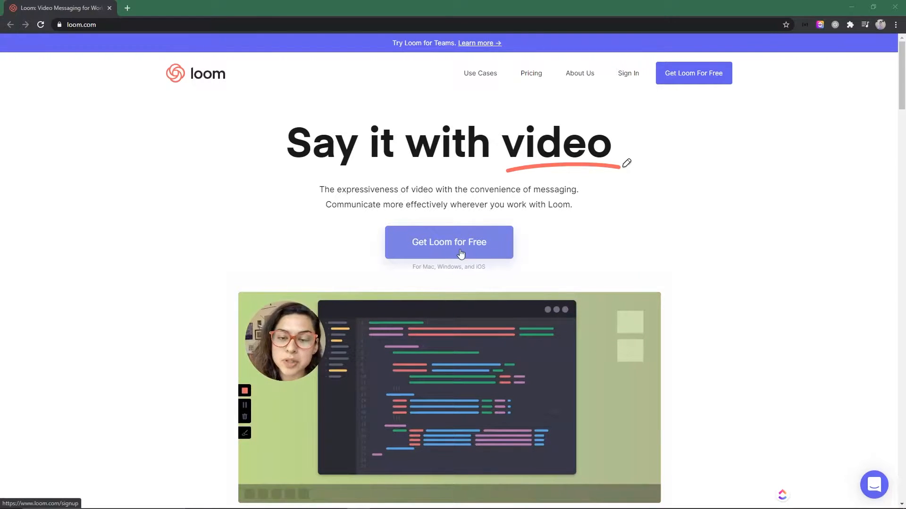
pyautogui.click(434, 250)
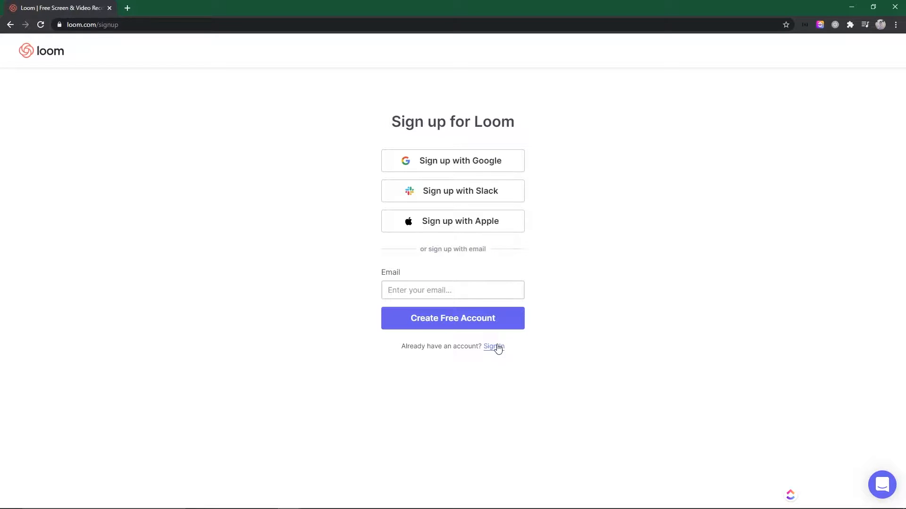
# Step: Sign up with the account email, then enter first and last name, password and accept the terms
pyautogui.click(453, 290)
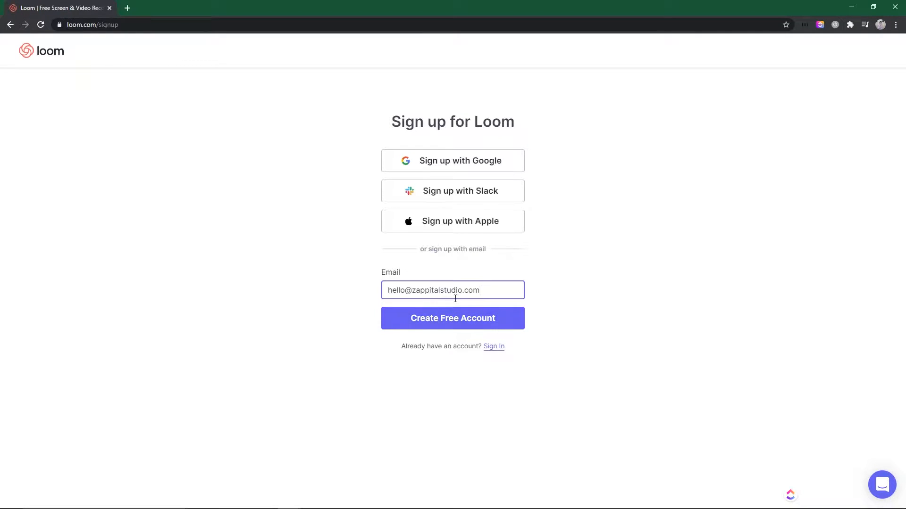
pyautogui.click(443, 324)
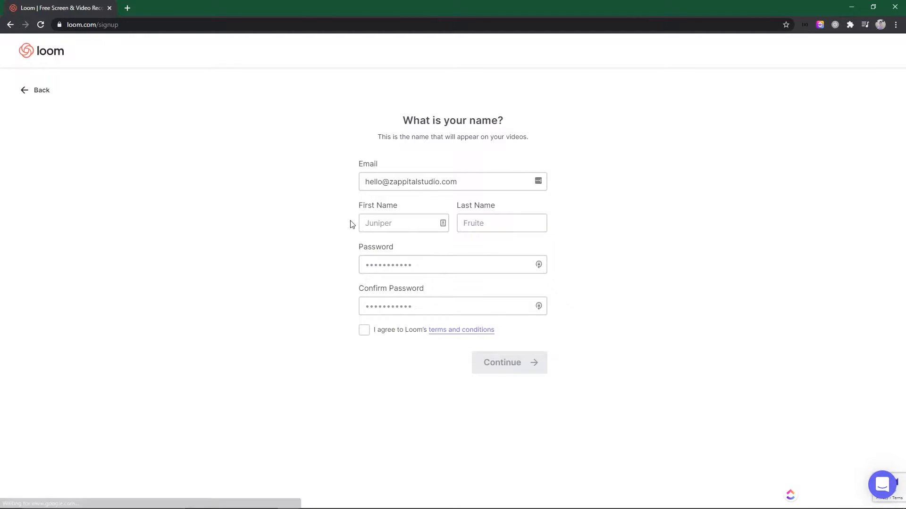
pyautogui.click(387, 221)
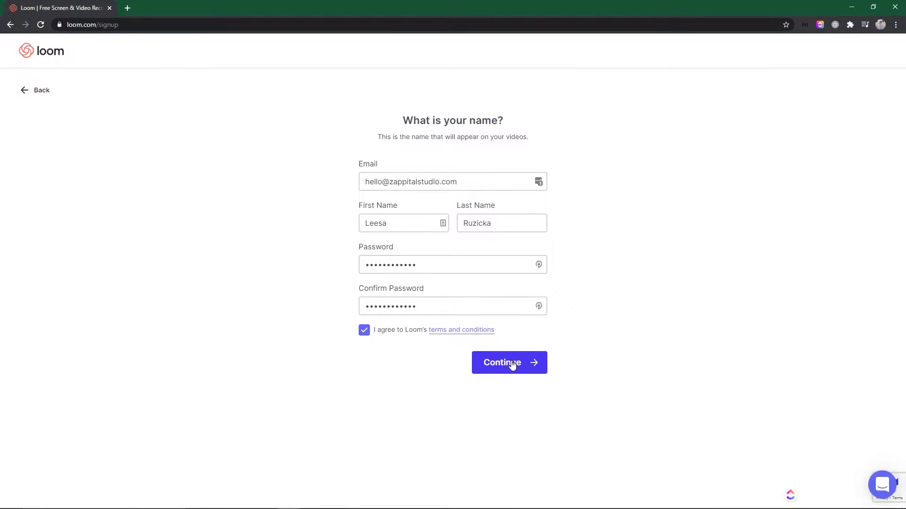
pyautogui.click(512, 364)
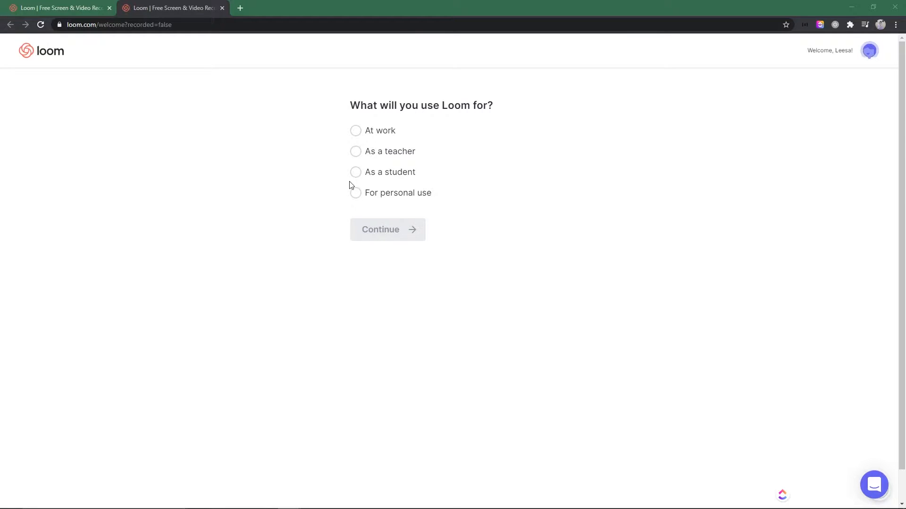
# Step: Choose 'As a teacher' as how Loom will be used and continue
pyautogui.click(358, 152)
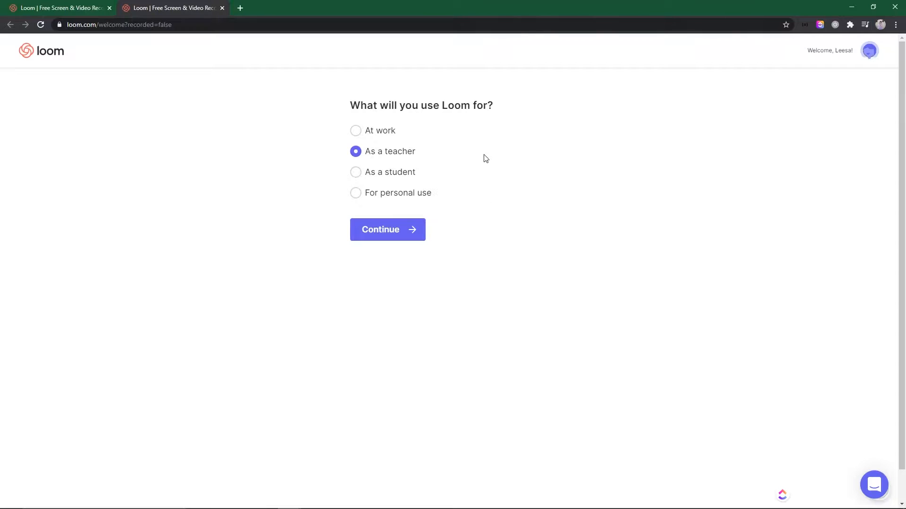
pyautogui.click(369, 240)
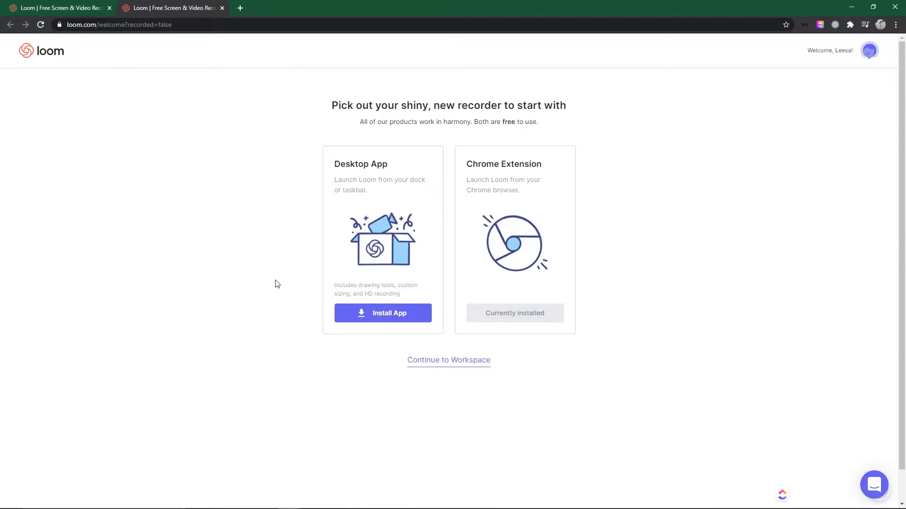
# Step: Download the Windows installer Loom Setup 0.50.11.exe and search Windows for 'loom'
pyautogui.press('F11')
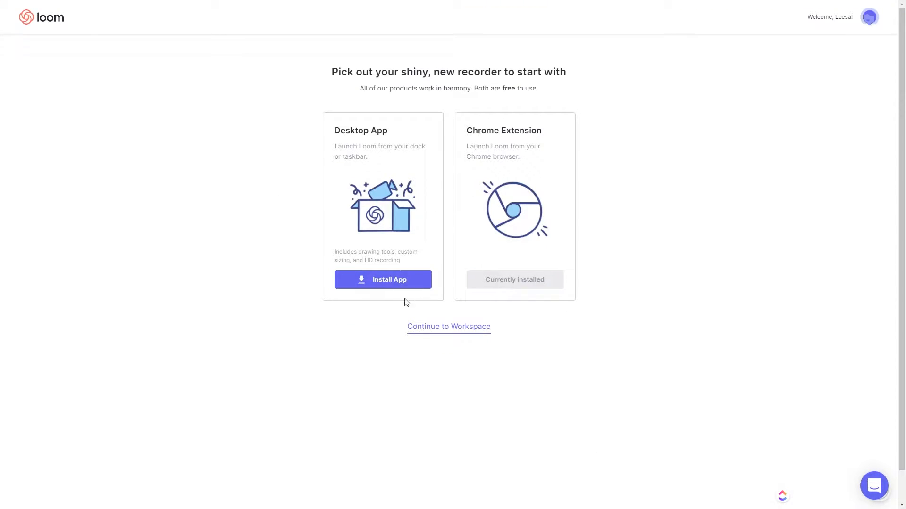
pyautogui.click(377, 286)
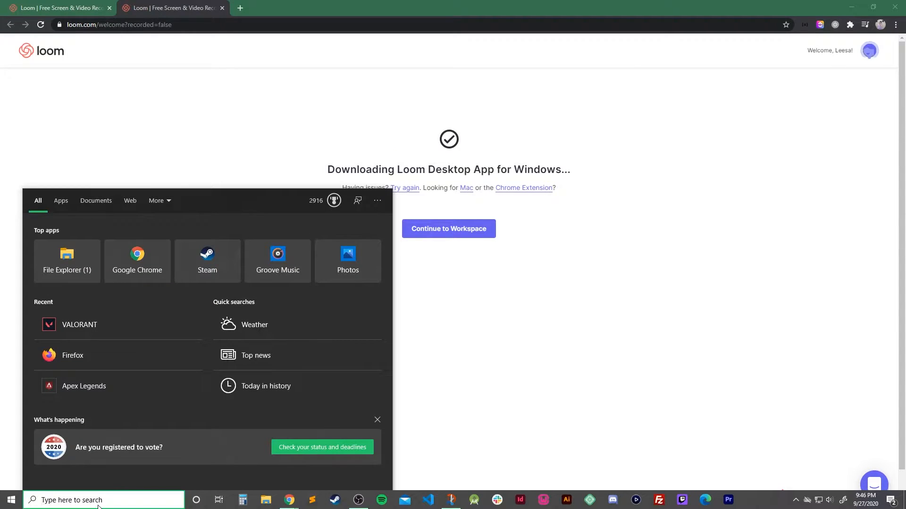
pyautogui.write('loom')
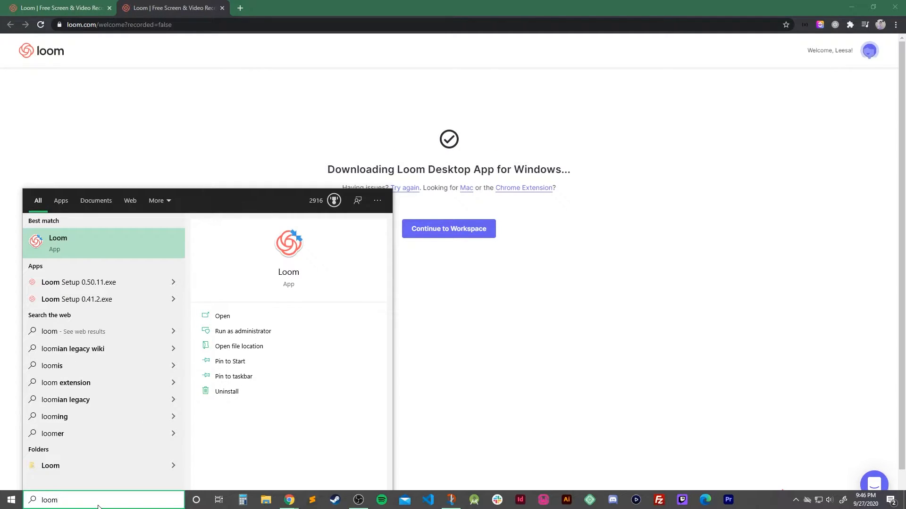
# Step: Launch the Loom desktop app and sign in with the account email and password
pyautogui.click(69, 244)
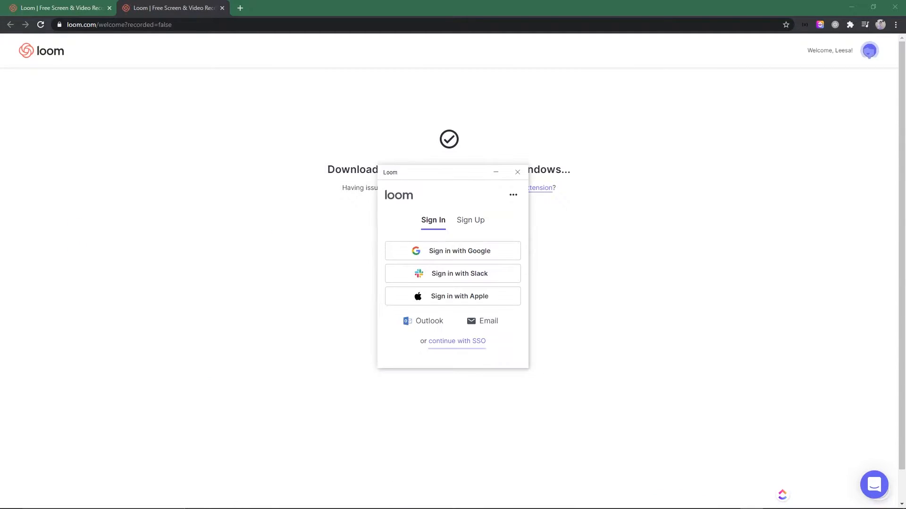
pyautogui.press('F11')
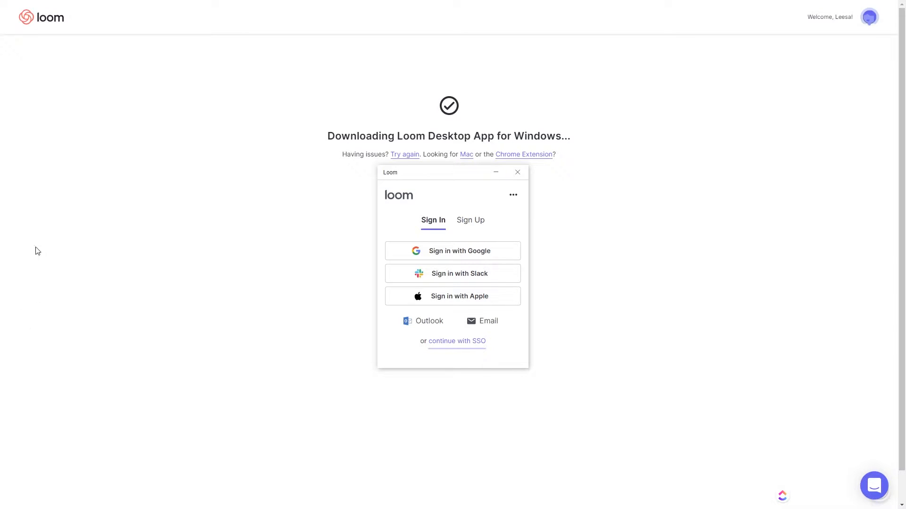
pyautogui.click(491, 322)
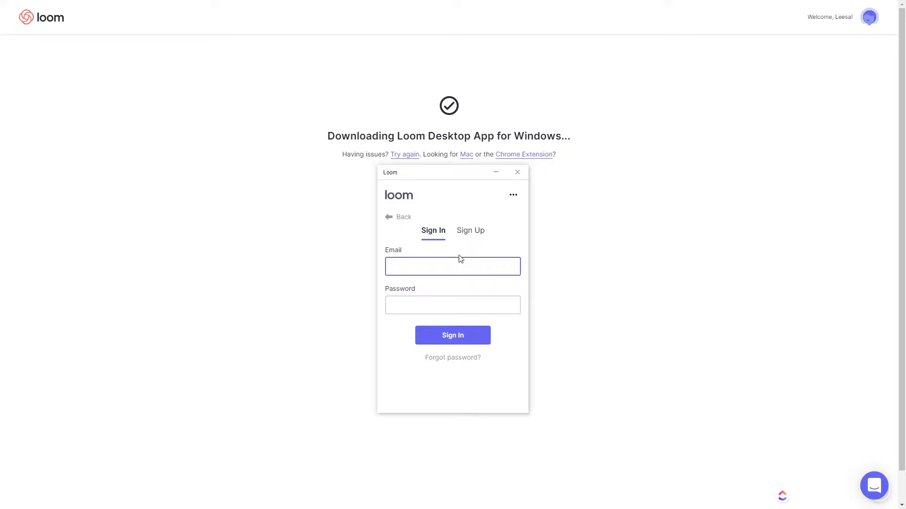
pyautogui.click(474, 302)
pyautogui.write('••••••••••••')
pyautogui.click(454, 337)
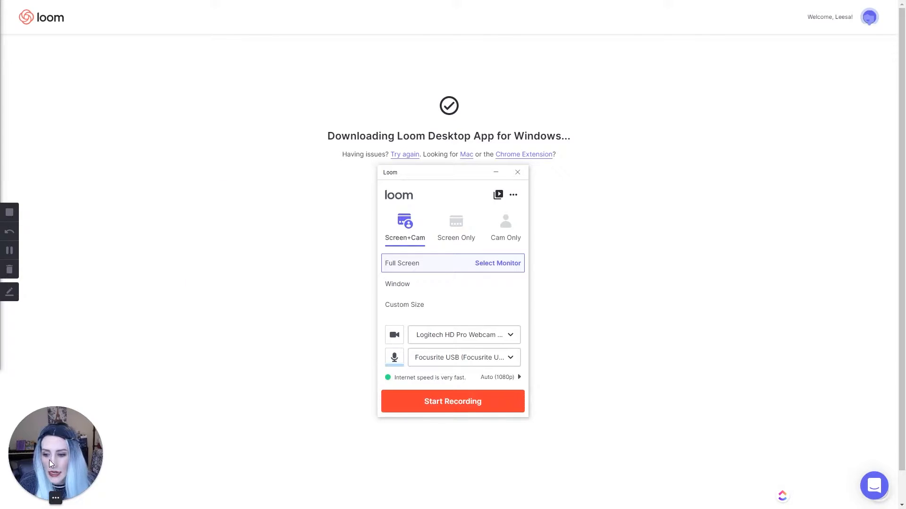
pyautogui.moveTo(49, 460); pyautogui.dragTo(194, 231)
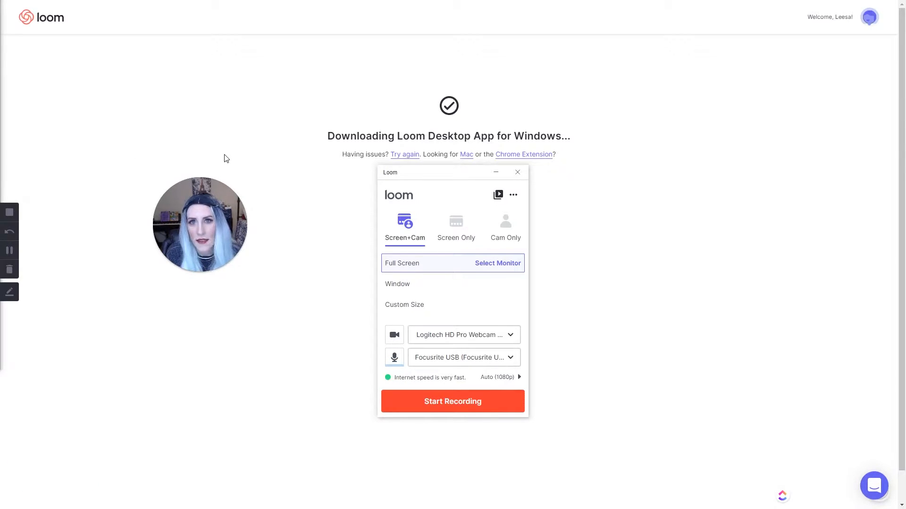
pyautogui.moveTo(192, 242)
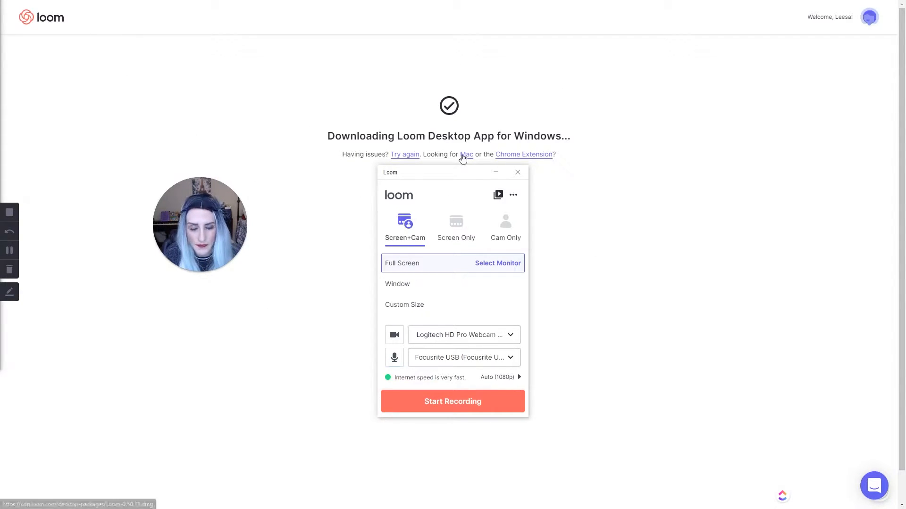
pyautogui.click(442, 239)
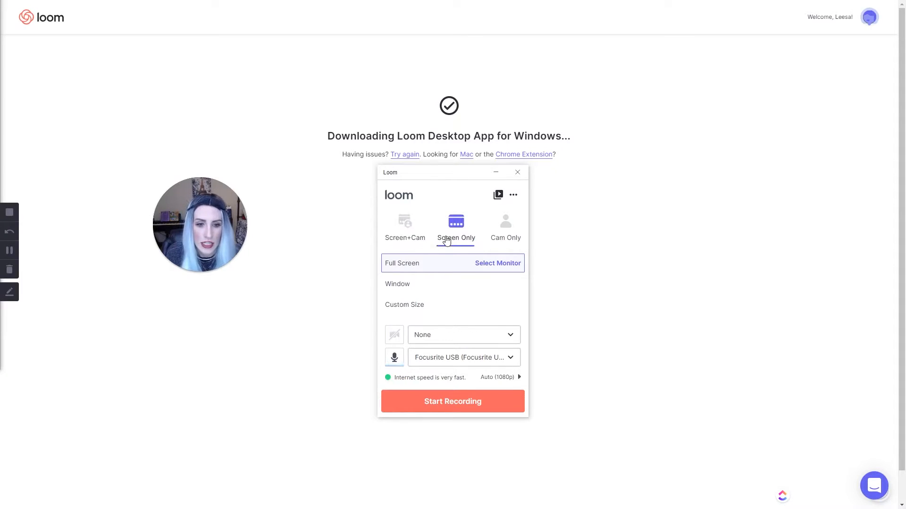
pyautogui.click(505, 239)
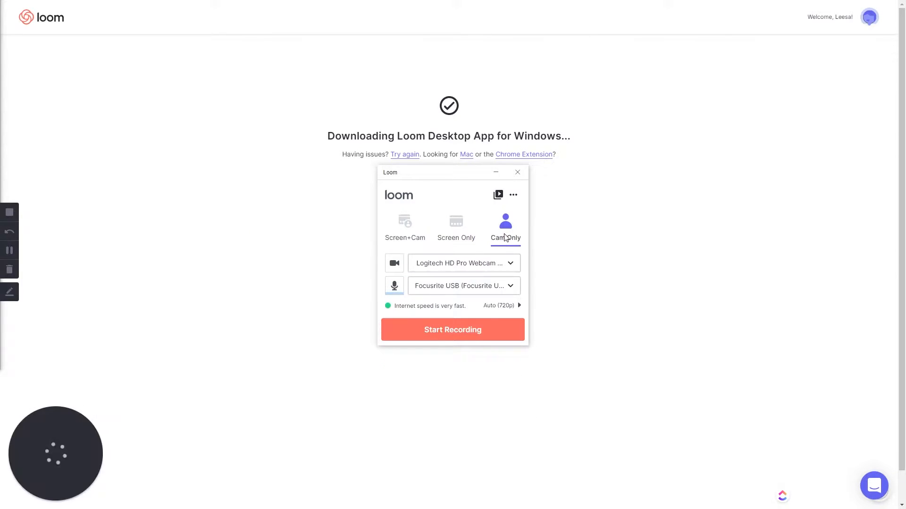
pyautogui.moveTo(55, 427)
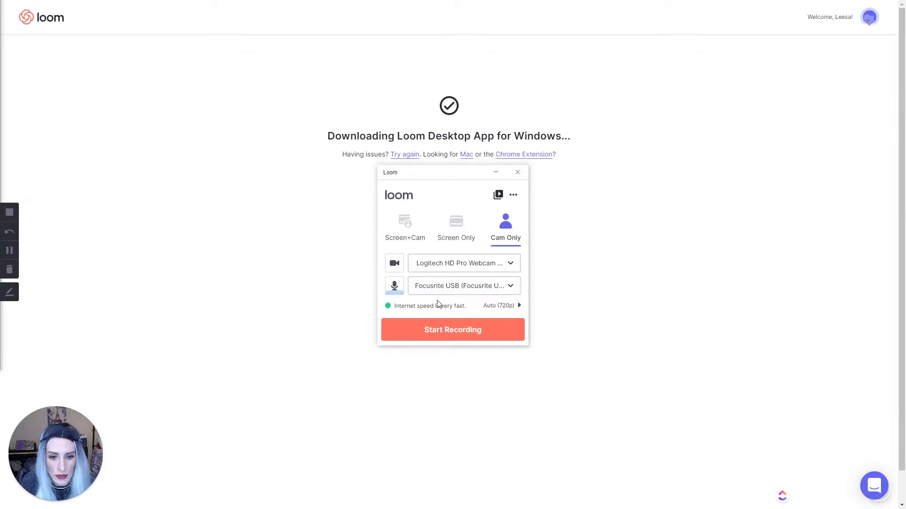
pyautogui.click(399, 229)
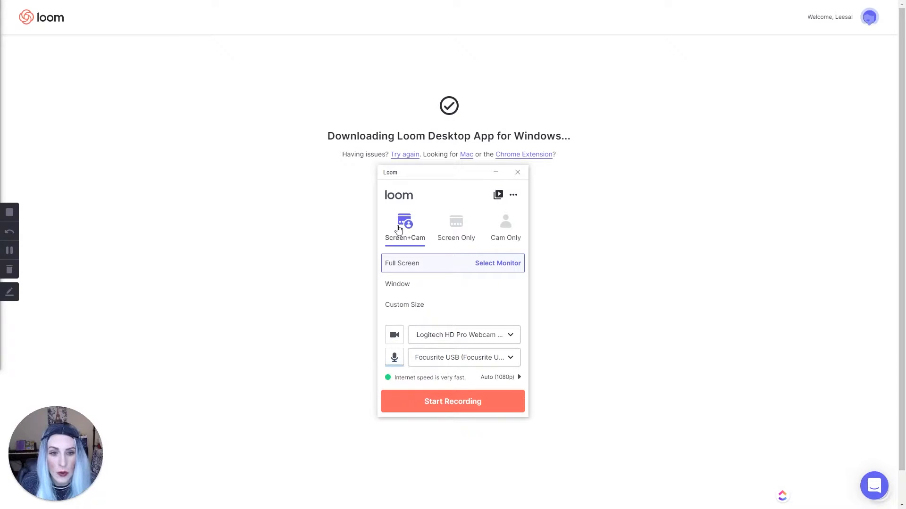
pyautogui.click(497, 267)
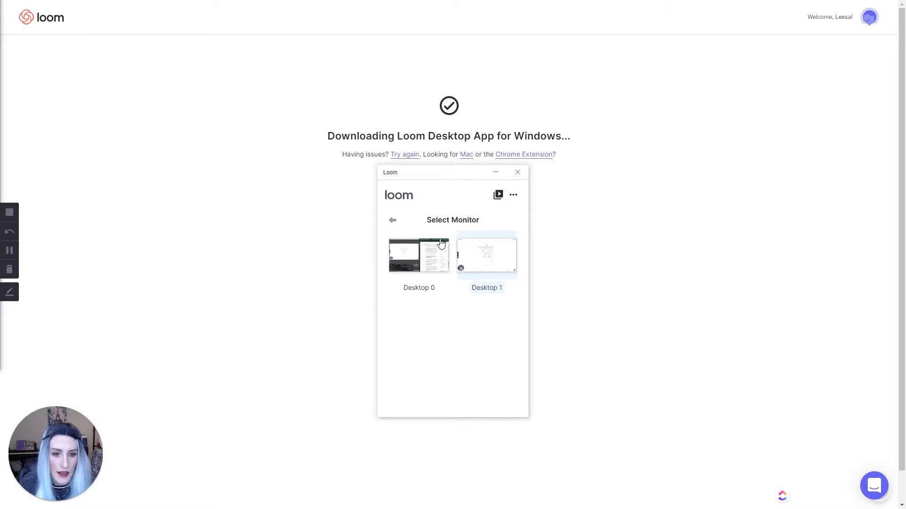
pyautogui.click(391, 222)
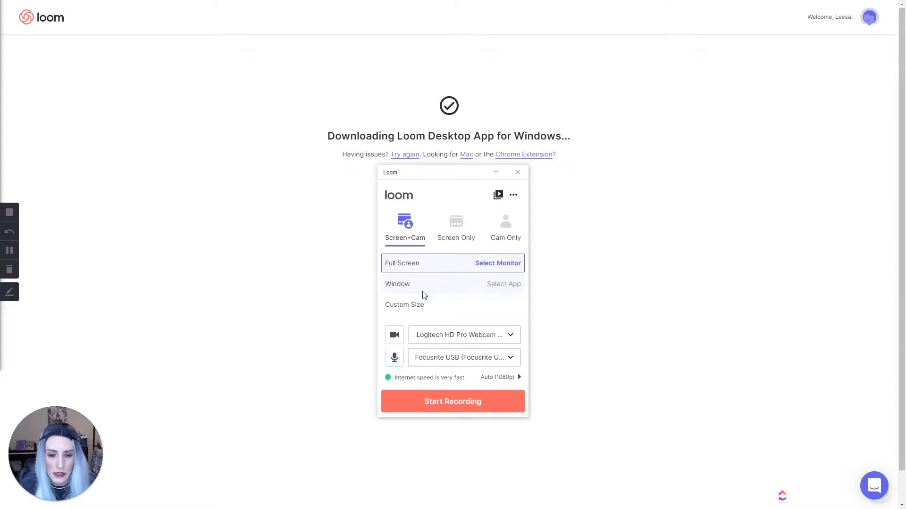
pyautogui.click(390, 285)
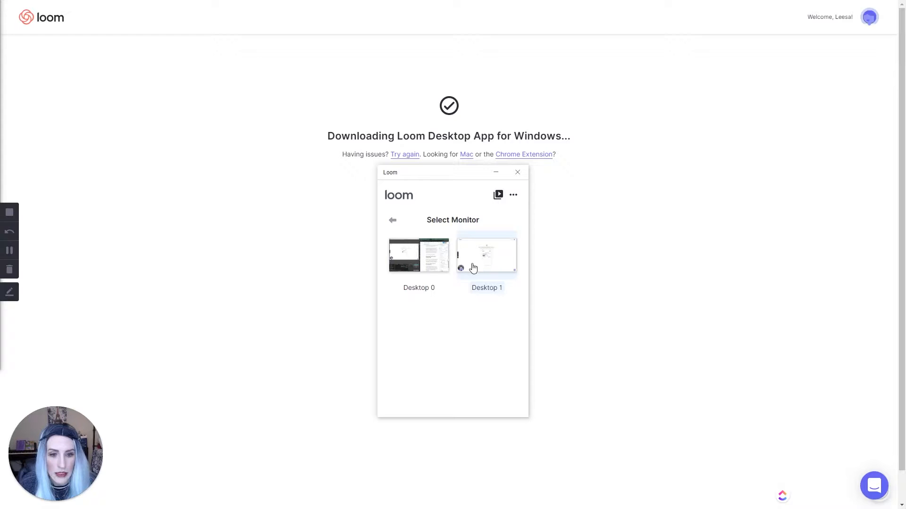
pyautogui.click(395, 222)
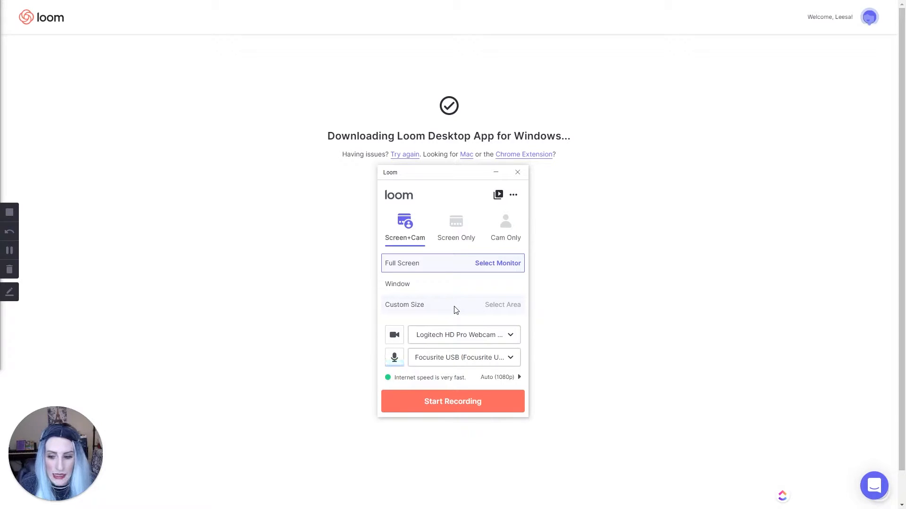
pyautogui.click(511, 336)
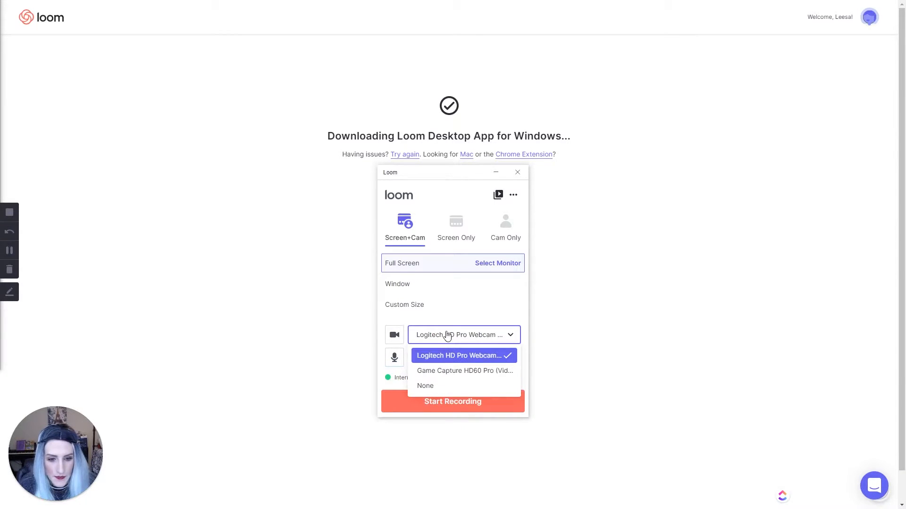
pyautogui.click(447, 311)
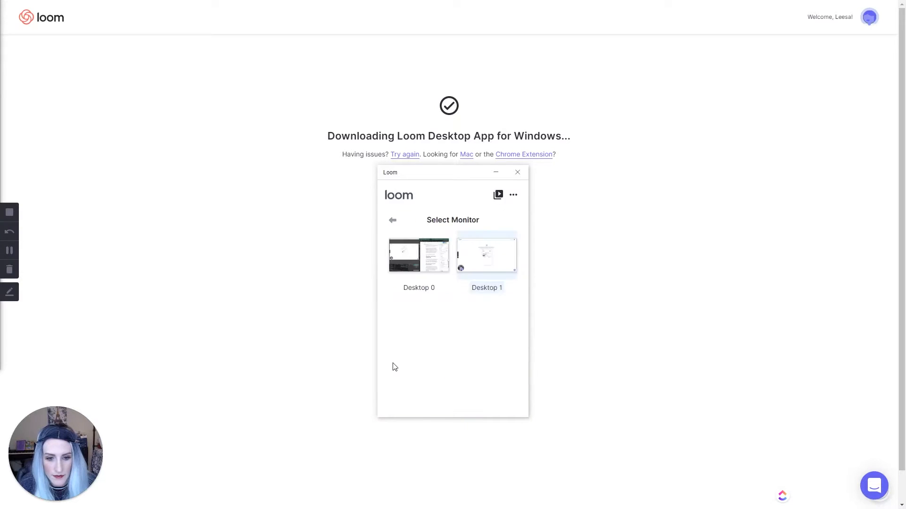
pyautogui.click(392, 221)
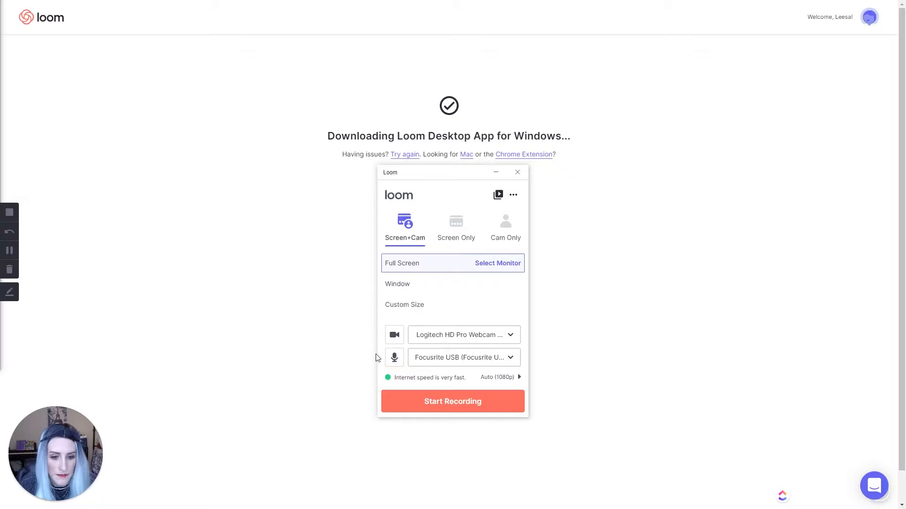
pyautogui.click(508, 366)
pyautogui.click(509, 367)
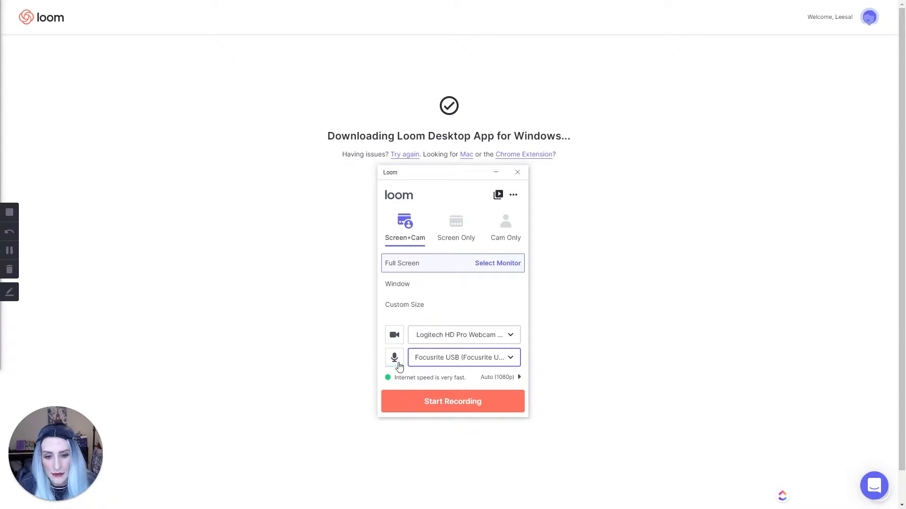
pyautogui.click(513, 379)
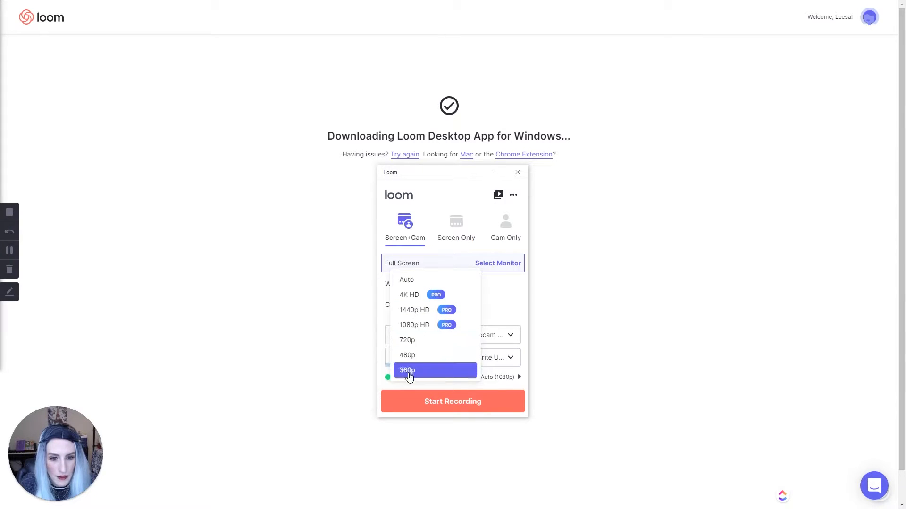
pyautogui.click(533, 337)
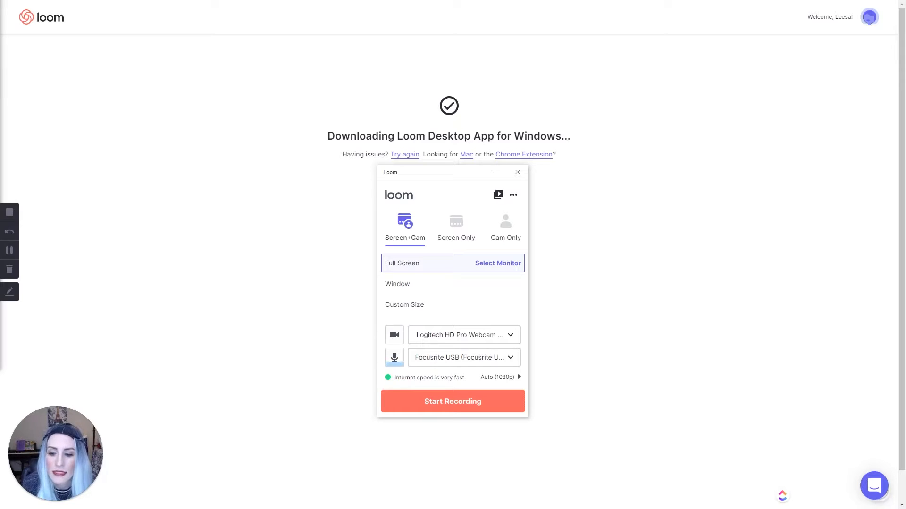
# Step: Move the webcam bubble beside the heading, switch to screen-only, then back to Screen+Cam
pyautogui.moveTo(55, 439)
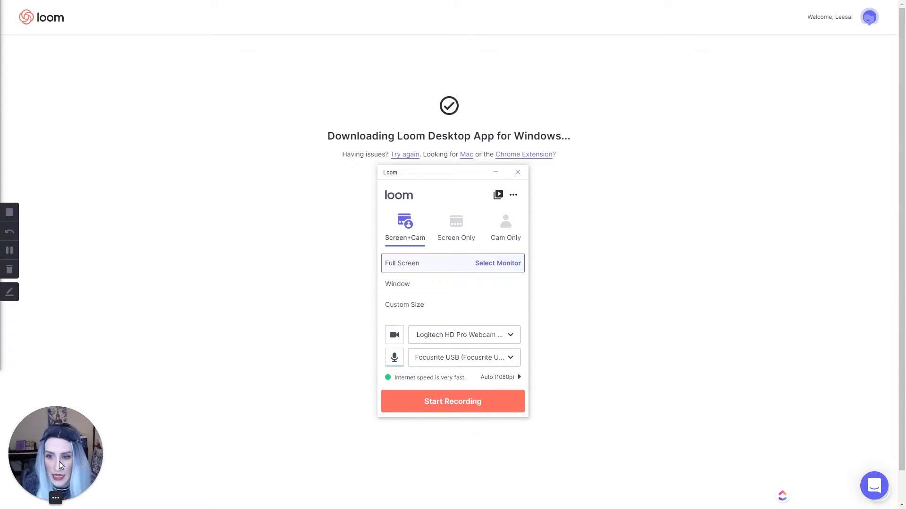
pyautogui.moveTo(55, 450); pyautogui.dragTo(261, 71)
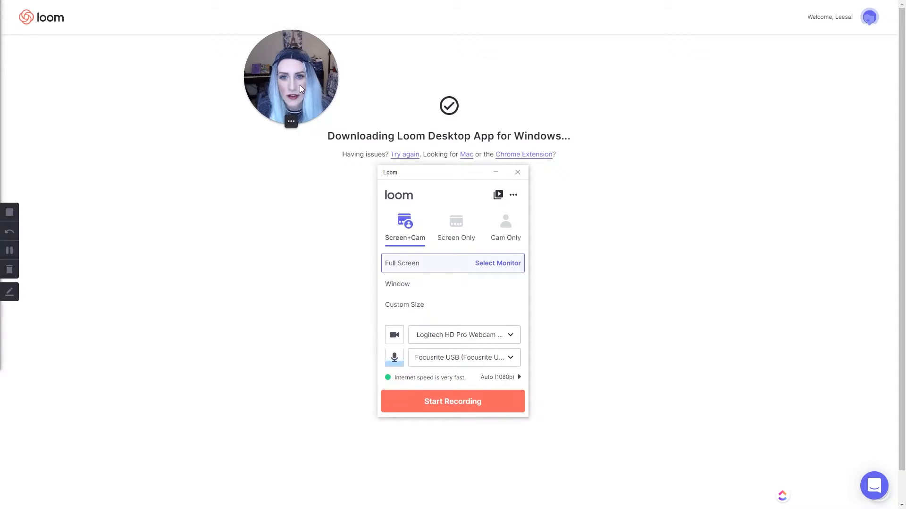
pyautogui.moveTo(298, 103)
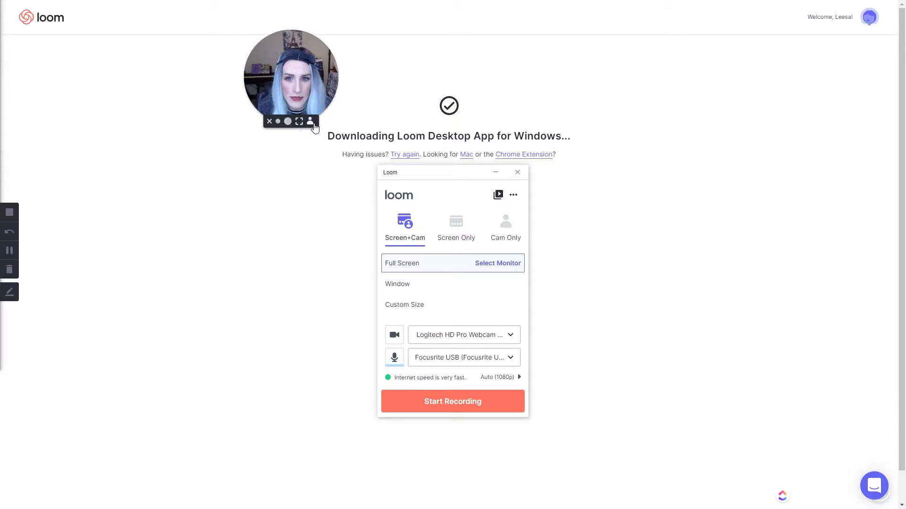
pyautogui.click(270, 122)
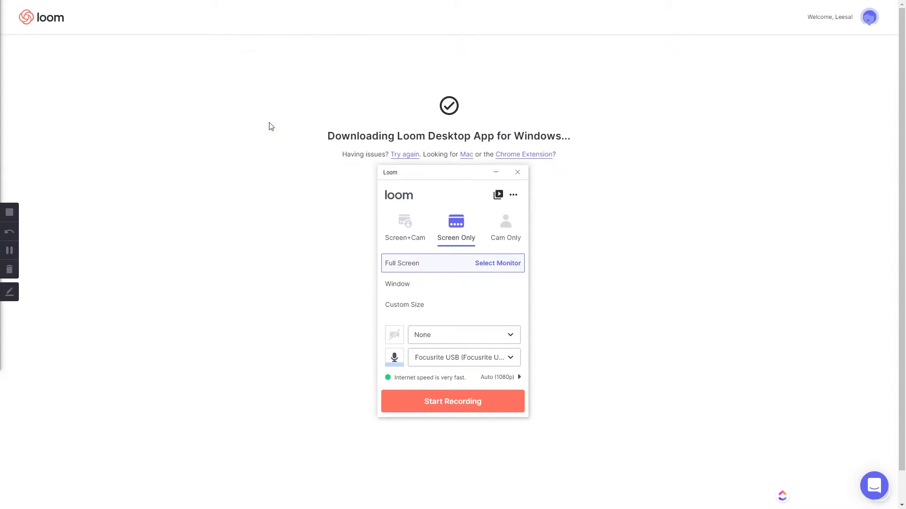
pyautogui.click(406, 241)
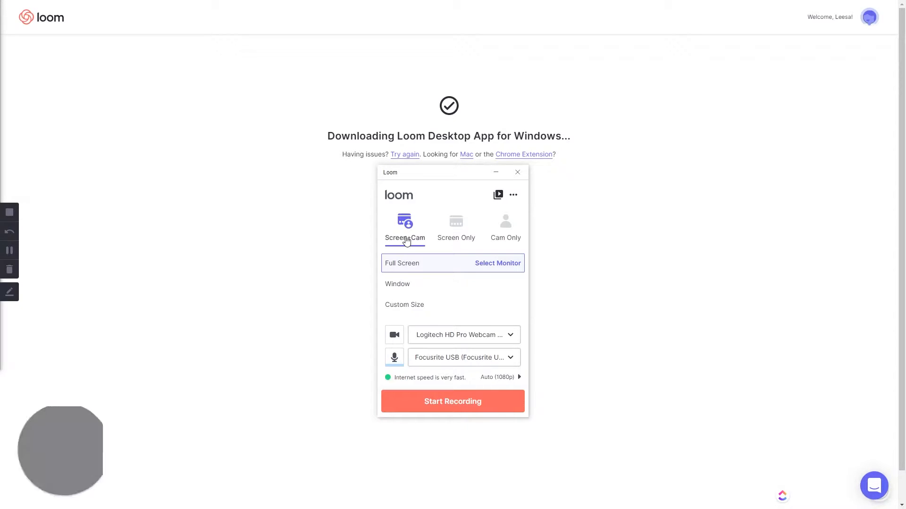
pyautogui.moveTo(70, 415); pyautogui.dragTo(344, 103)
# Step: Enlarge the bubble to its biggest size, try full-screen with a placeholder photo, then return to a bubble
pyautogui.moveTo(327, 162)
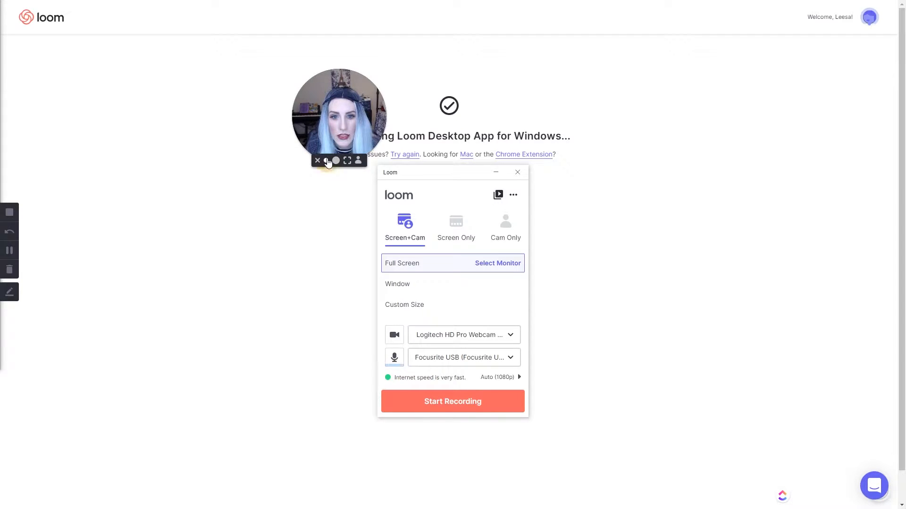
pyautogui.click(335, 161)
pyautogui.moveTo(424, 55); pyautogui.dragTo(304, 157)
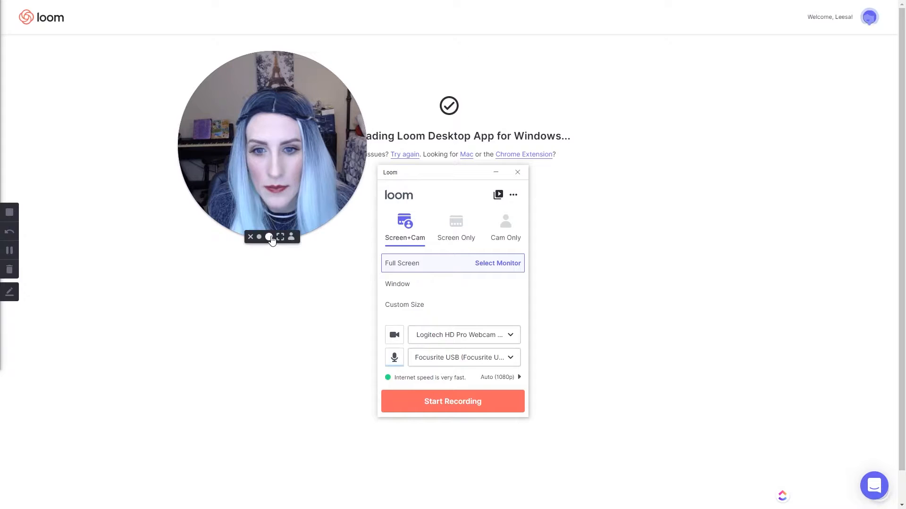
pyautogui.click(280, 237)
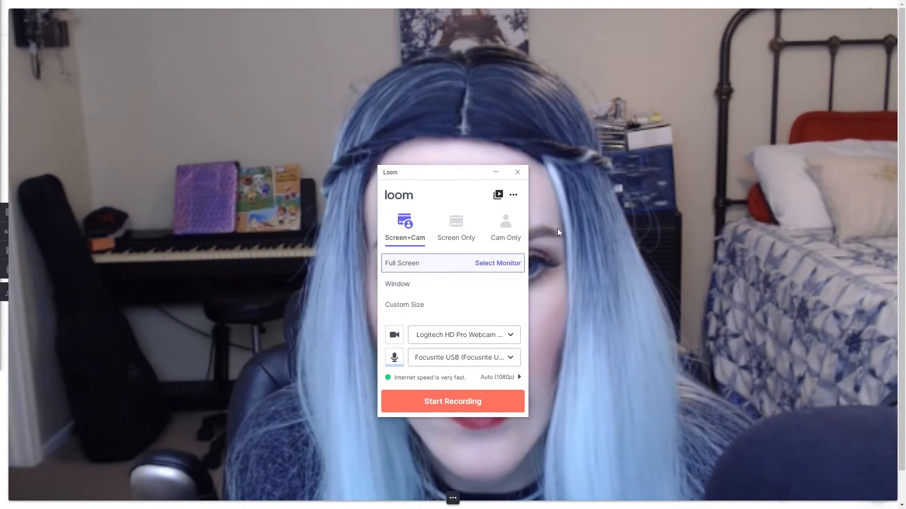
pyautogui.moveTo(420, 495)
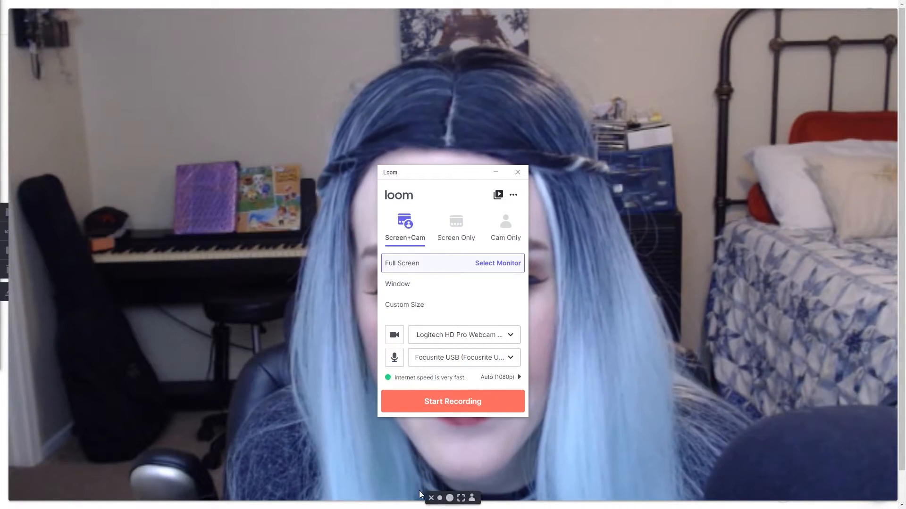
pyautogui.click(472, 499)
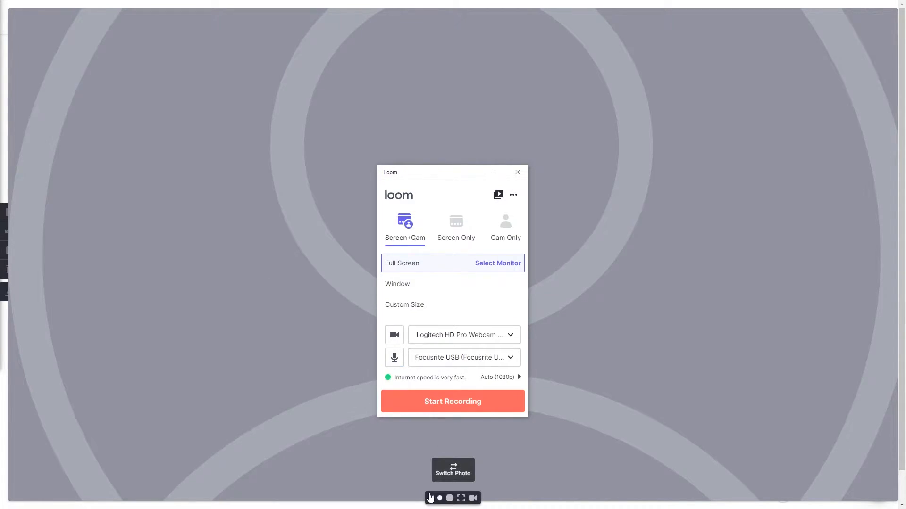
pyautogui.click(460, 499)
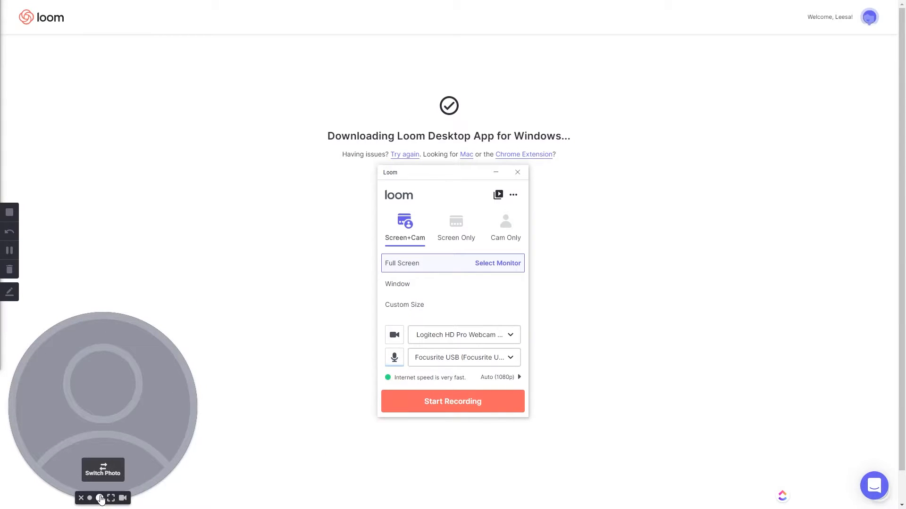
# Step: Shrink the bubble to small with the live webcam feed and park it at lower left
pyautogui.click(90, 499)
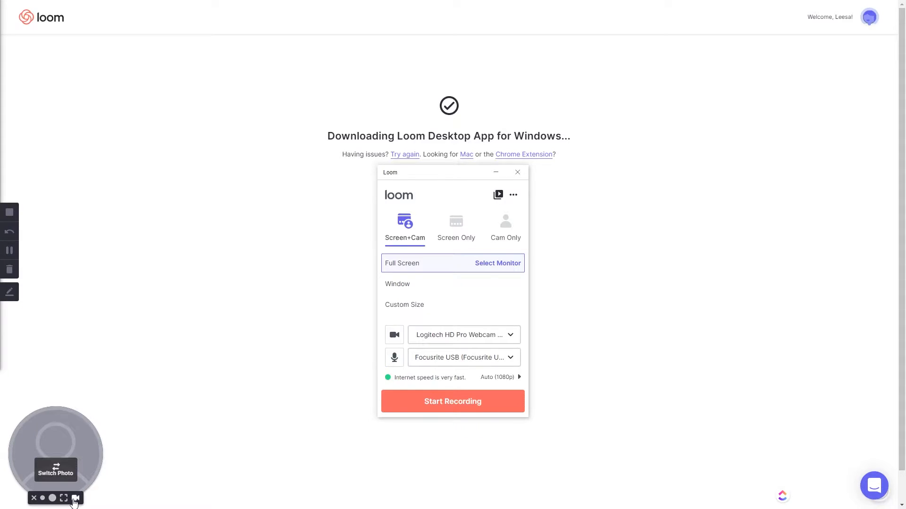
pyautogui.click(75, 499)
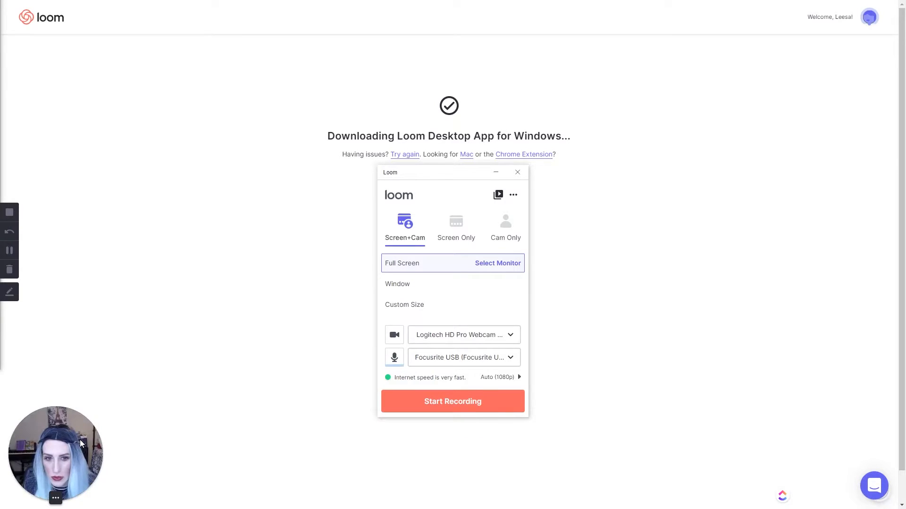
pyautogui.moveTo(47, 479)
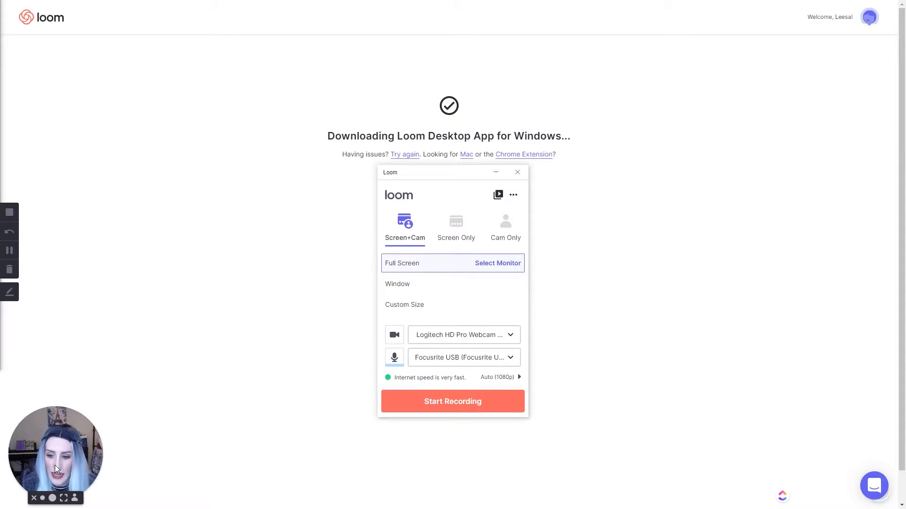
pyautogui.moveTo(50, 446); pyautogui.dragTo(256, 77)
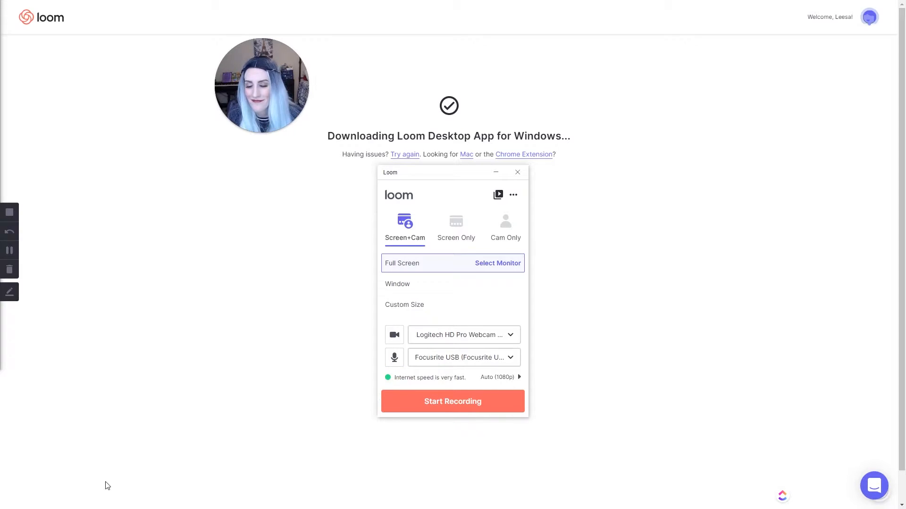
pyautogui.moveTo(256, 119); pyautogui.dragTo(121, 441)
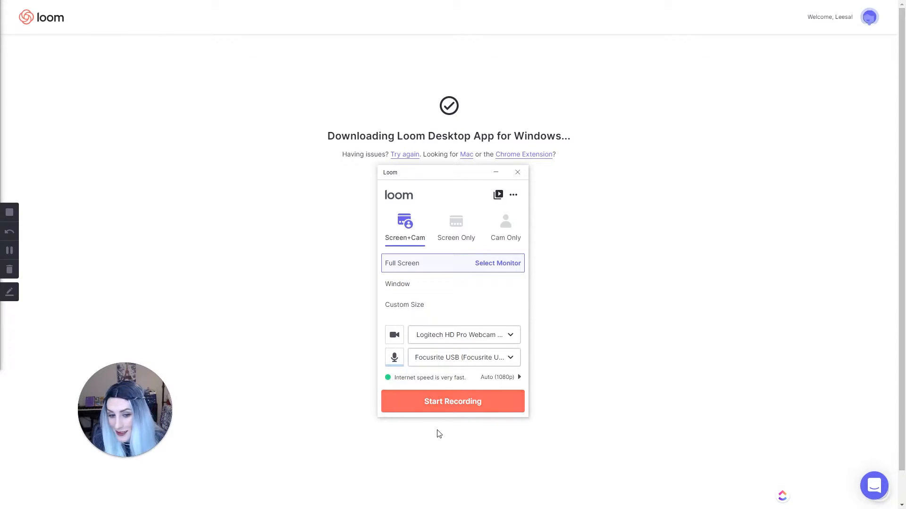
# Step: Start a Screen+Cam recording of the whole Desktop 1 monitor
pyautogui.click(434, 409)
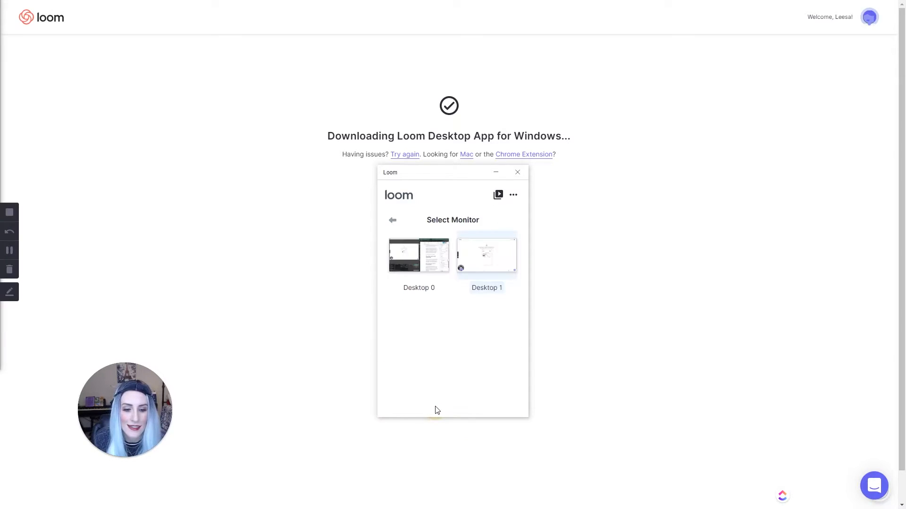
pyautogui.click(479, 259)
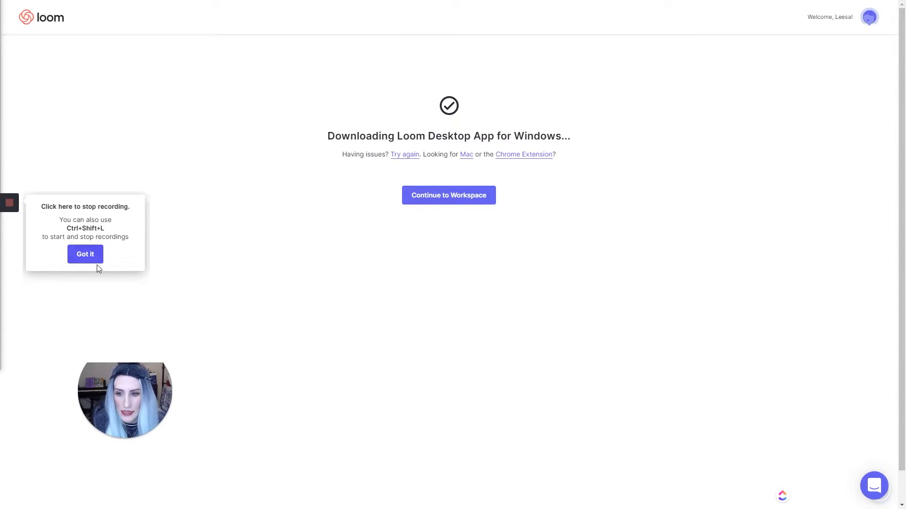
# Step: Dismiss the stop tip, nudge the webcam bubble lower left, and draw a yellow squiggle
pyautogui.click(85, 252)
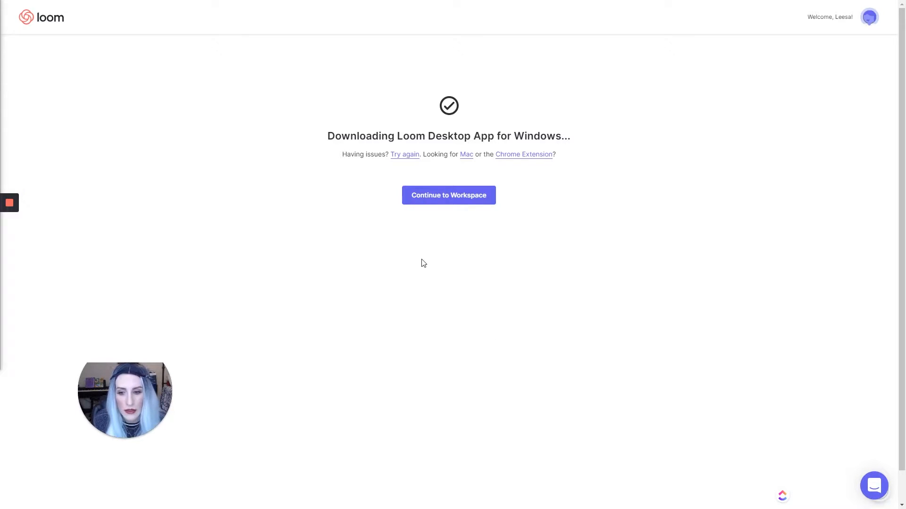
pyautogui.moveTo(149, 376); pyautogui.dragTo(137, 306)
pyautogui.moveTo(10, 240)
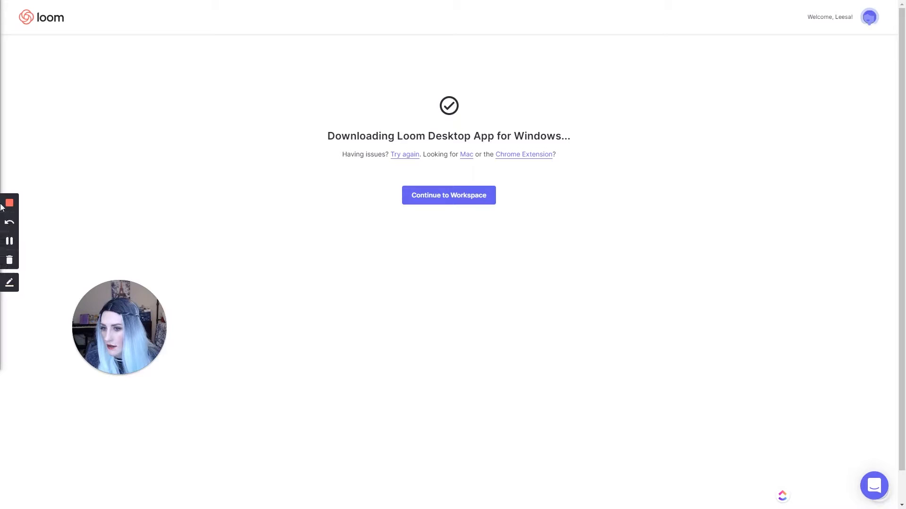
pyautogui.click(9, 284)
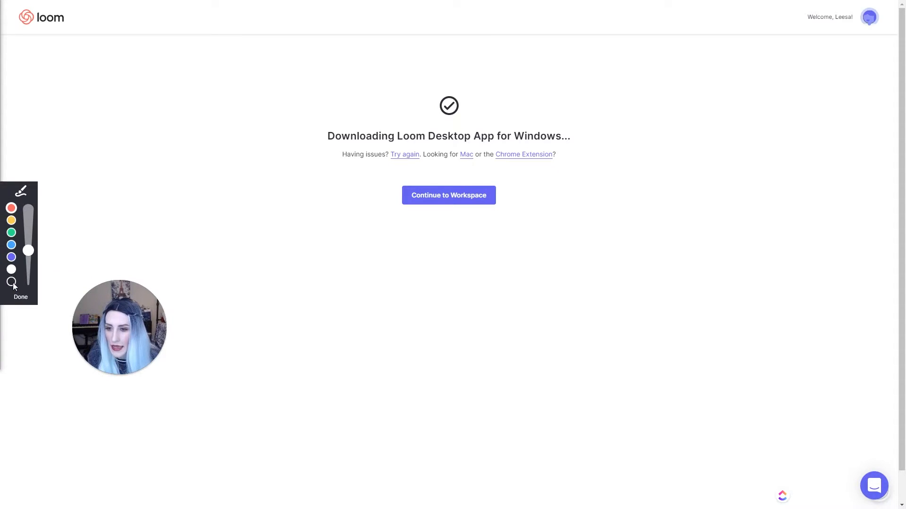
pyautogui.click(13, 225)
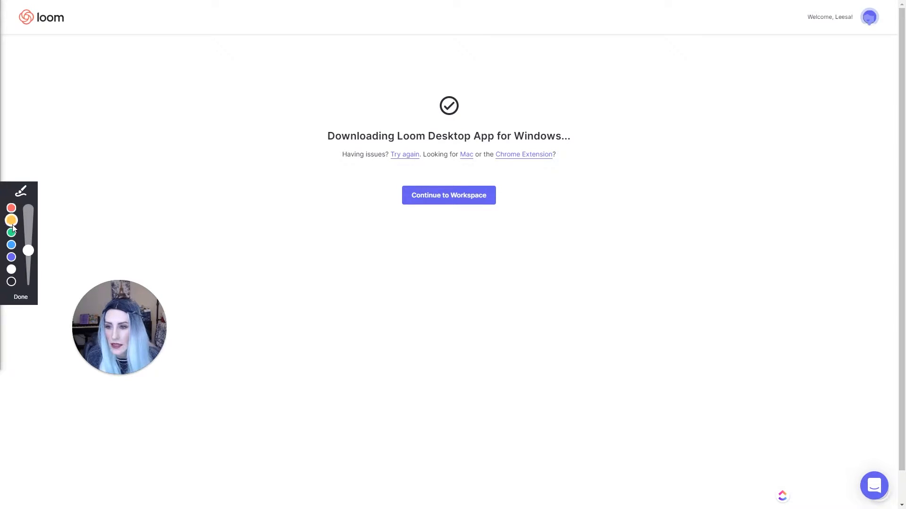
pyautogui.moveTo(175, 156)
pyautogui.mouseDown()
pyautogui.moveTo(202, 117)
pyautogui.moveTo(222, 170)
pyautogui.moveTo(235, 256)
pyautogui.moveTo(284, 334)
pyautogui.mouseUp()
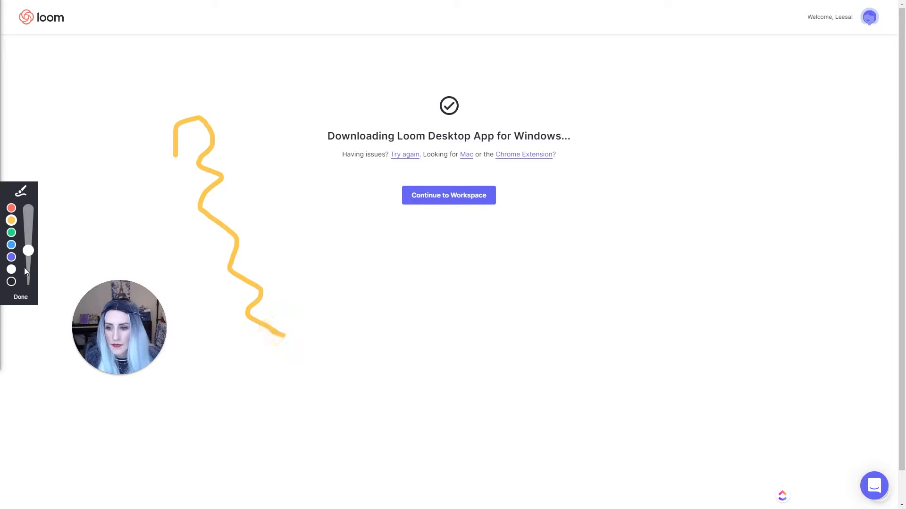
# Step: Draw a thicker blue stroke and another yellow zigzag, then clear all drawings with Done
pyautogui.moveTo(28, 250)
pyautogui.mouseDown()
pyautogui.moveTo(26, 208)
pyautogui.moveTo(32, 257)
pyautogui.moveTo(28, 225)
pyautogui.mouseUp()
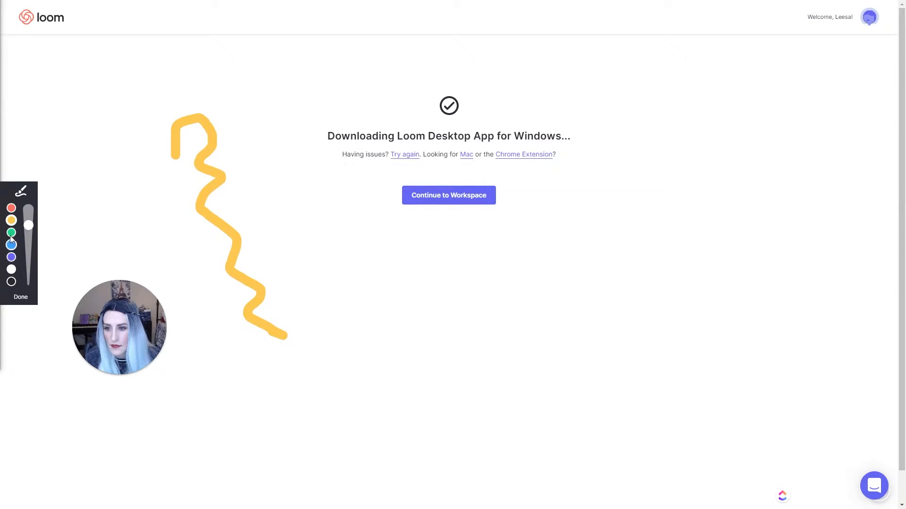
pyautogui.click(12, 245)
pyautogui.moveTo(242, 176); pyautogui.dragTo(332, 344)
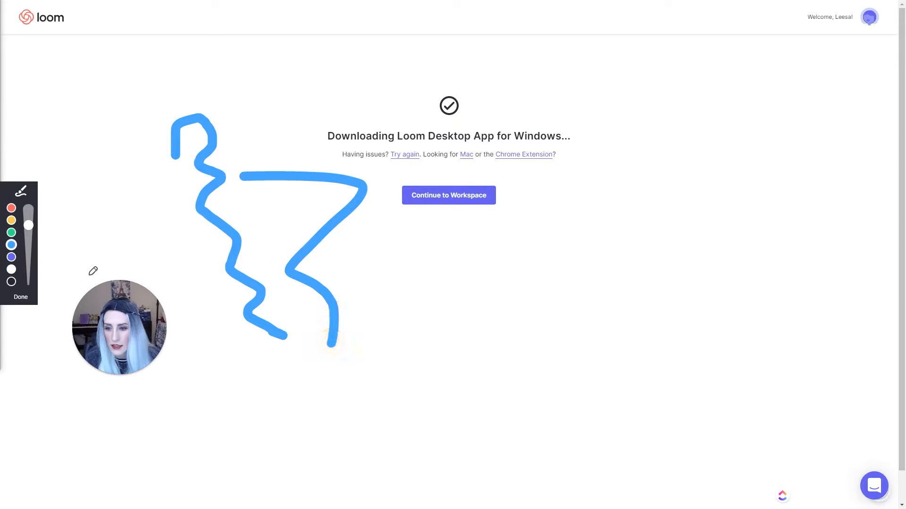
pyautogui.click(12, 221)
pyautogui.moveTo(97, 178); pyautogui.dragTo(135, 260)
pyautogui.click(23, 296)
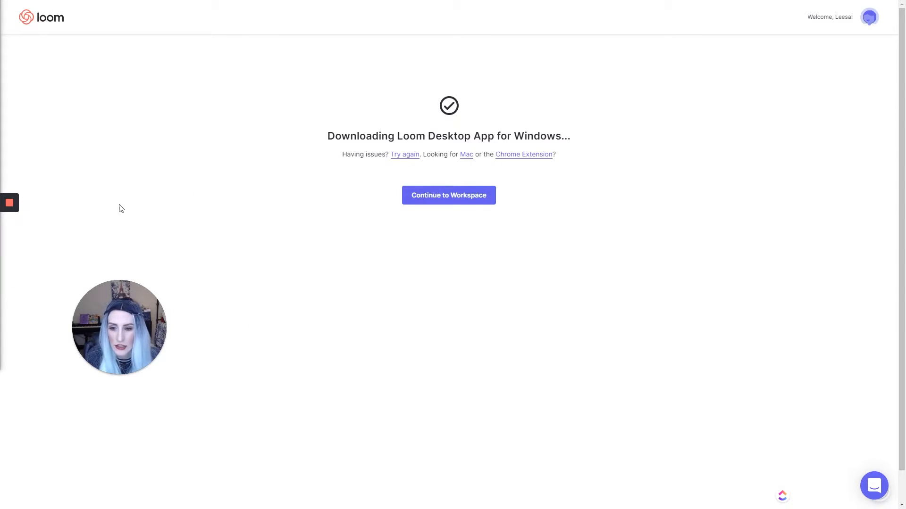
pyautogui.moveTo(3, 209)
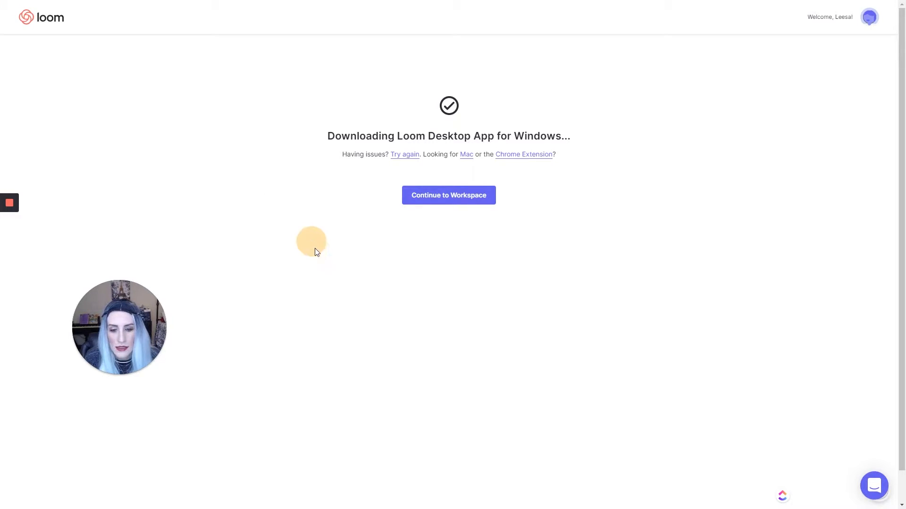
pyautogui.moveTo(258, 222); pyautogui.dragTo(242, 95)
pyautogui.click(309, 267)
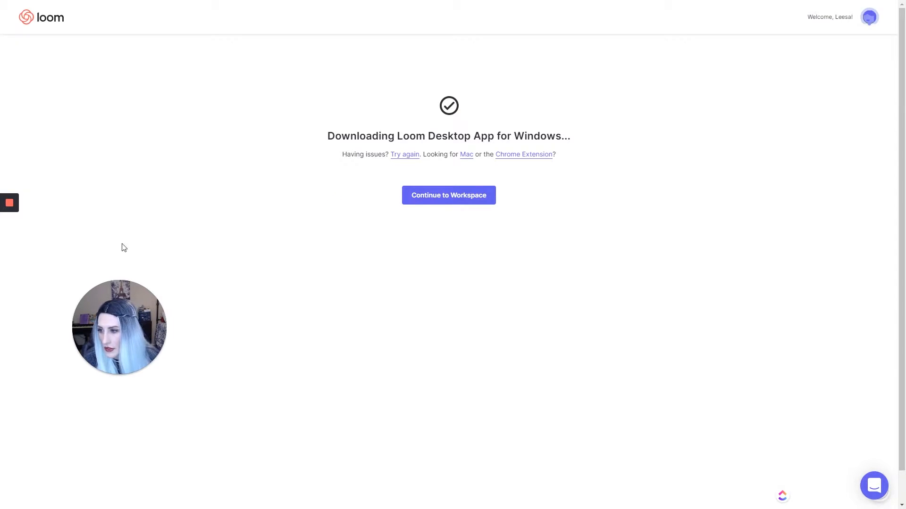
# Step: Stop recording from the left toolbar and replace the date title with 'Testing Loom'
pyautogui.click(11, 204)
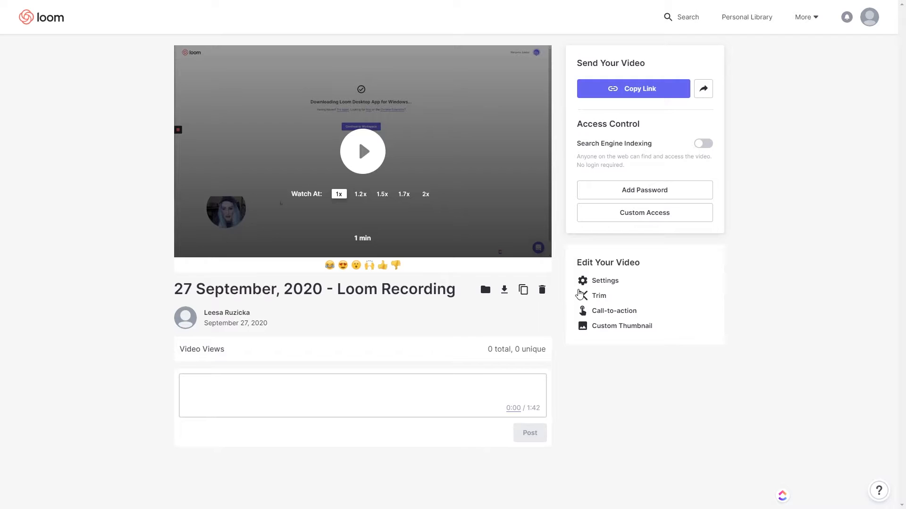
pyautogui.click(275, 292)
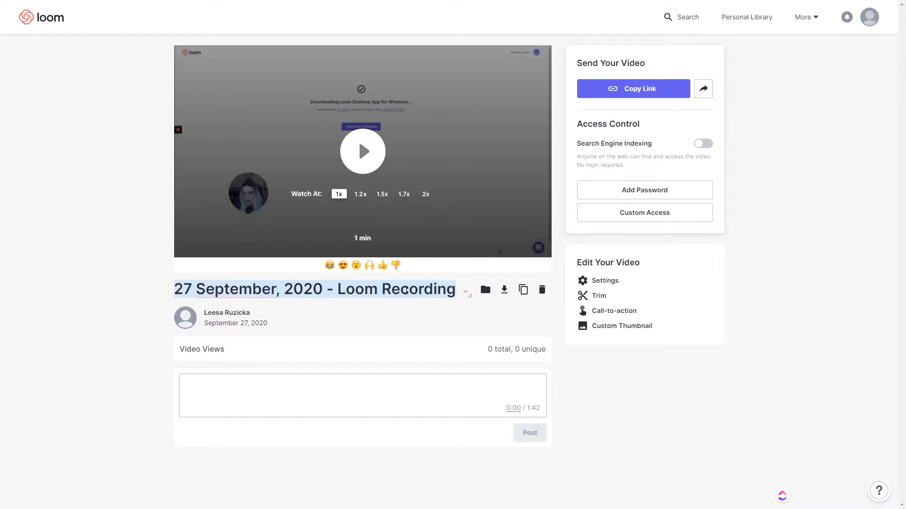
pyautogui.write('Testing')
pyautogui.press('BackSpace')
pyautogui.press('BackSpace')
pyautogui.press('BackSpace')
pyautogui.press('BackSpace')
pyautogui.write('sting Loom')
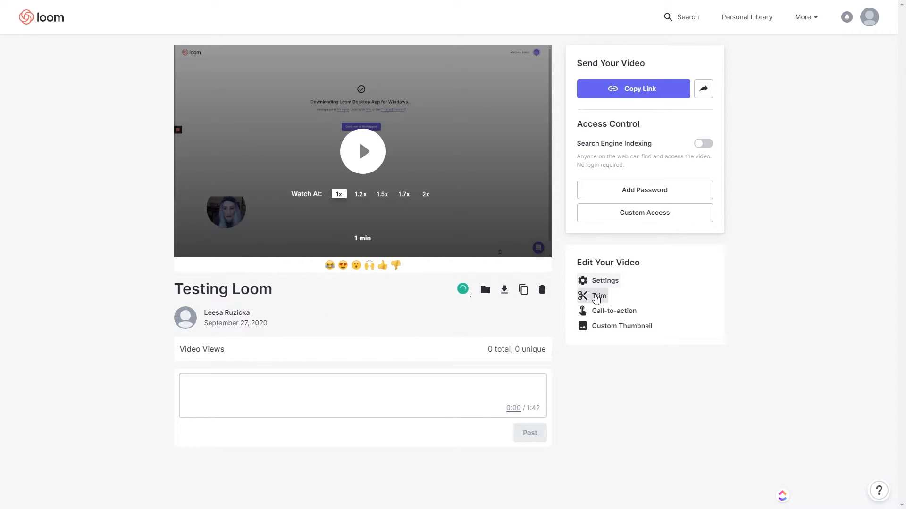
# Step: Trim out the section from 0:10.2 to 0:15.4
pyautogui.click(597, 296)
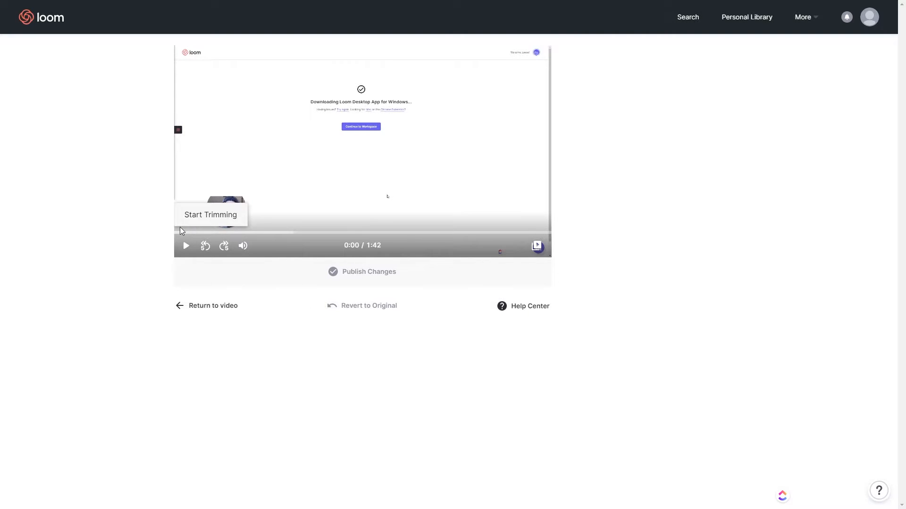
pyautogui.moveTo(258, 234); pyautogui.dragTo(215, 234)
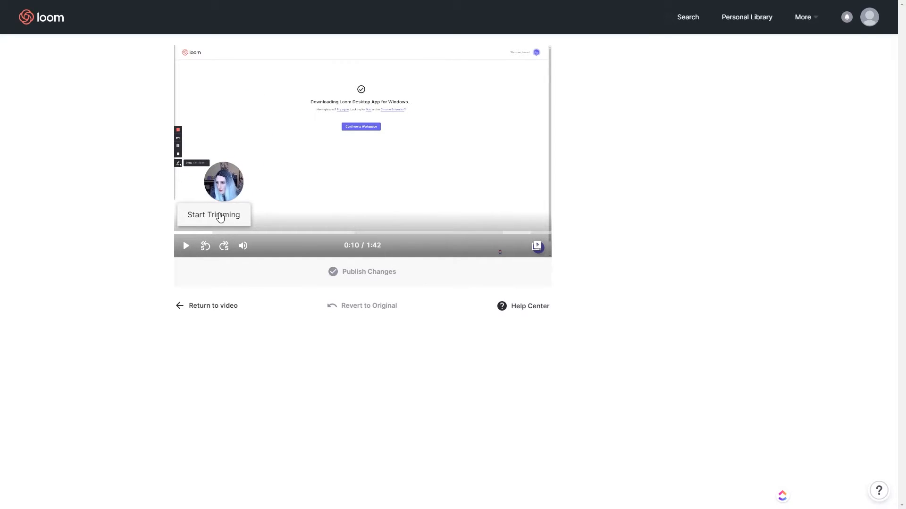
pyautogui.click(213, 216)
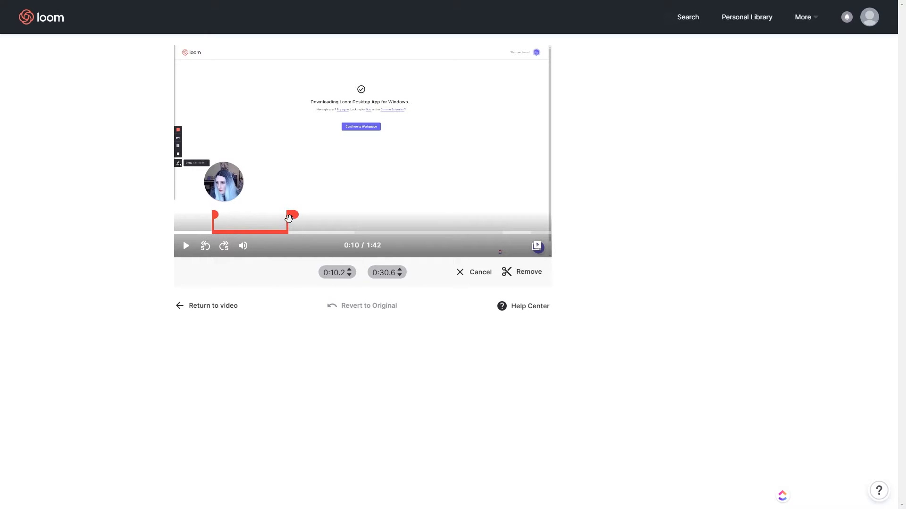
pyautogui.moveTo(293, 218); pyautogui.dragTo(234, 238)
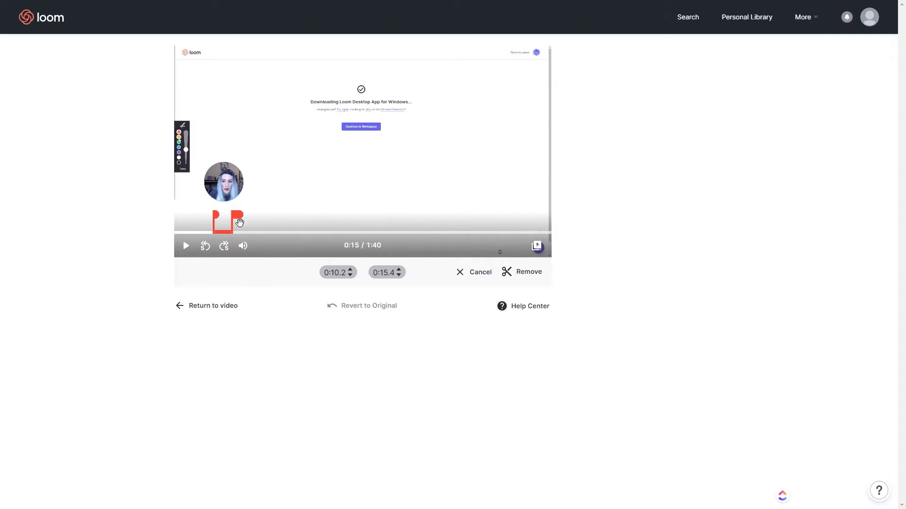
pyautogui.click(515, 279)
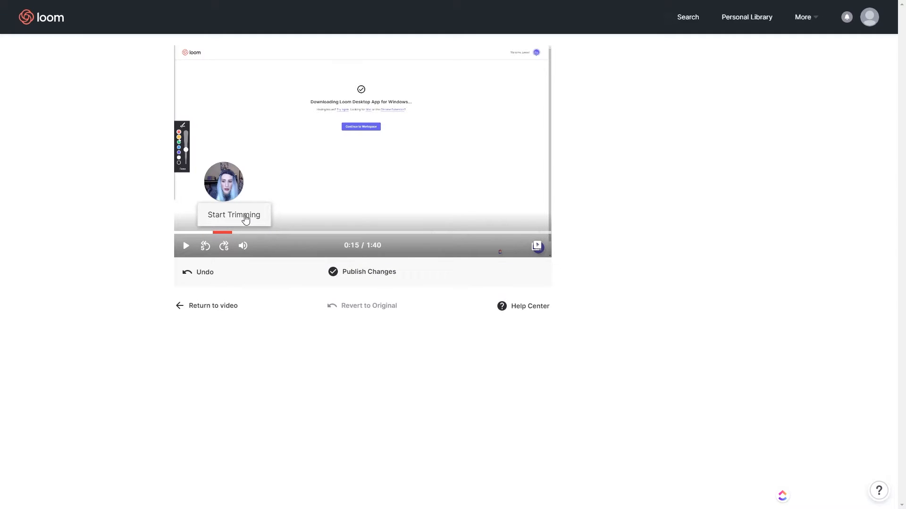
# Step: Remove the 0:15.4–1:15.8 section, then undo that large cut
pyautogui.click(243, 216)
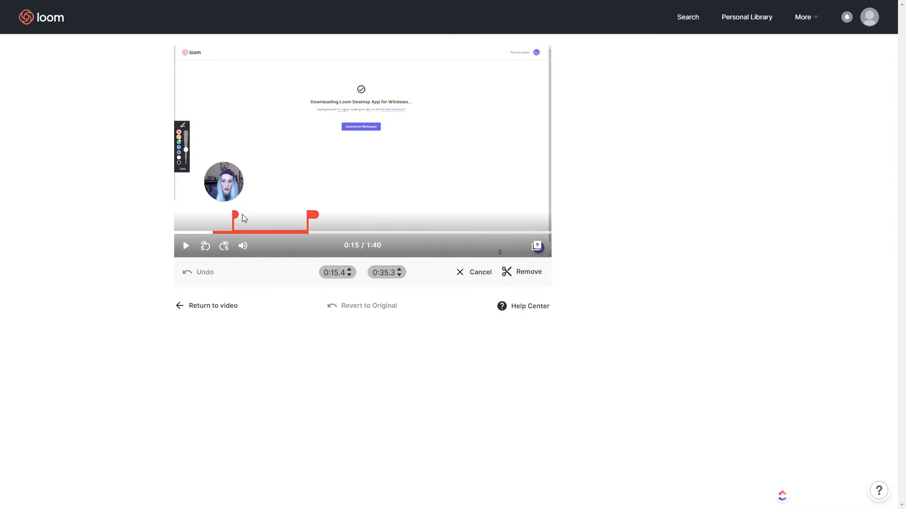
pyautogui.moveTo(312, 216); pyautogui.dragTo(461, 224)
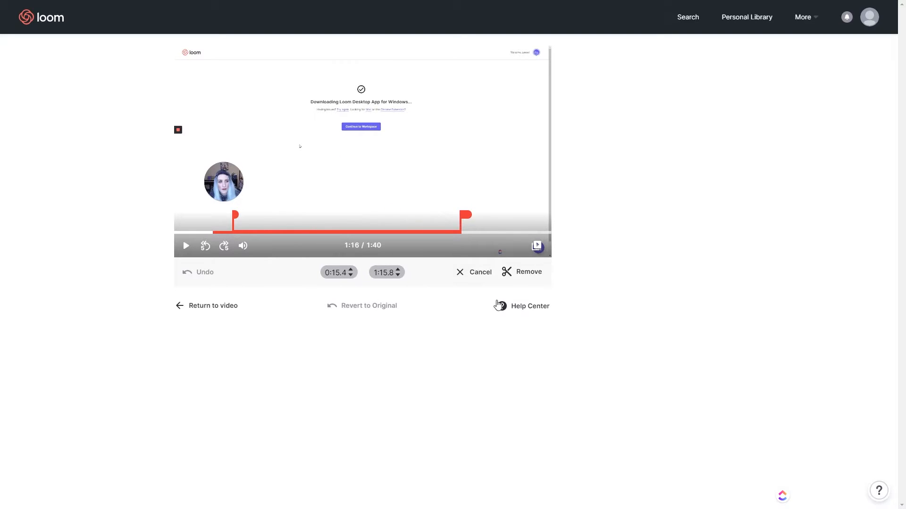
pyautogui.click(520, 272)
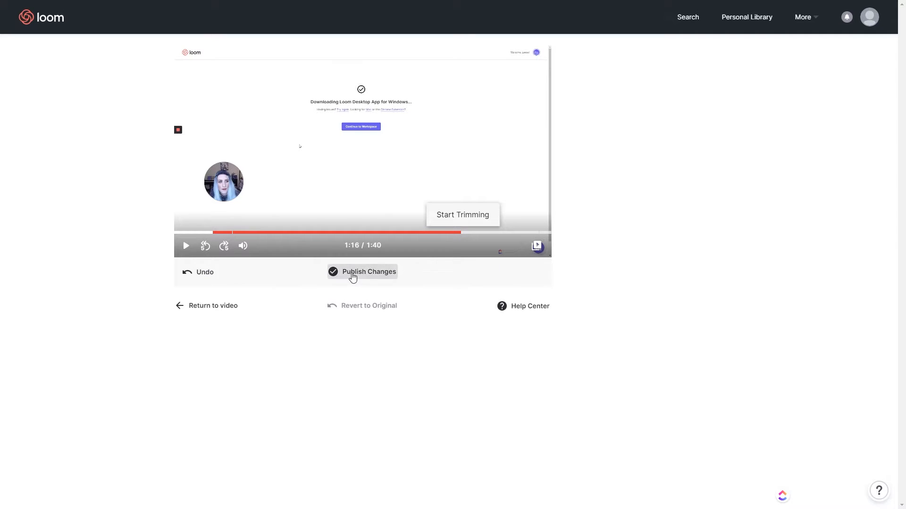
pyautogui.click(205, 273)
# Step: Publish the trimmed 1:42 video and wait on the Testing Loom page while it processes
pyautogui.click(375, 278)
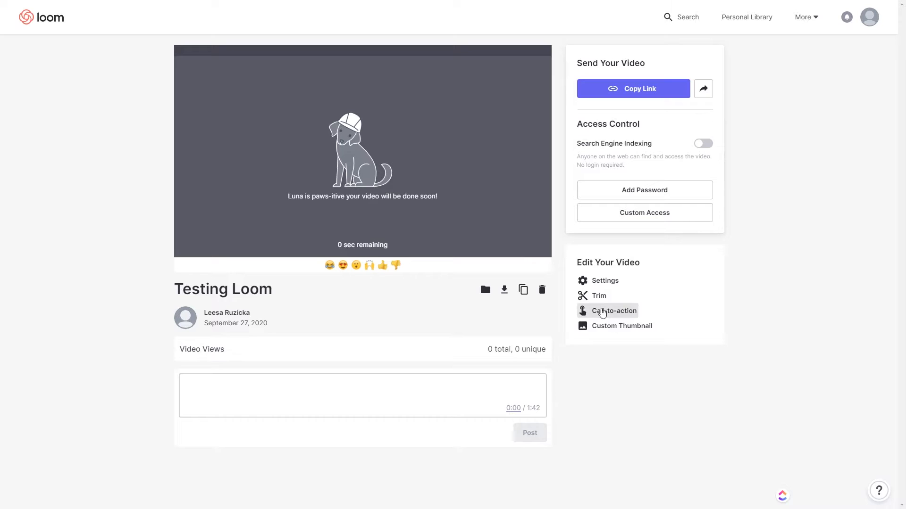
# Step: Save a 'follow me on IG' call-to-action linking to isnbagram.com/ with slightly rounded corners, then test it
pyautogui.click(603, 312)
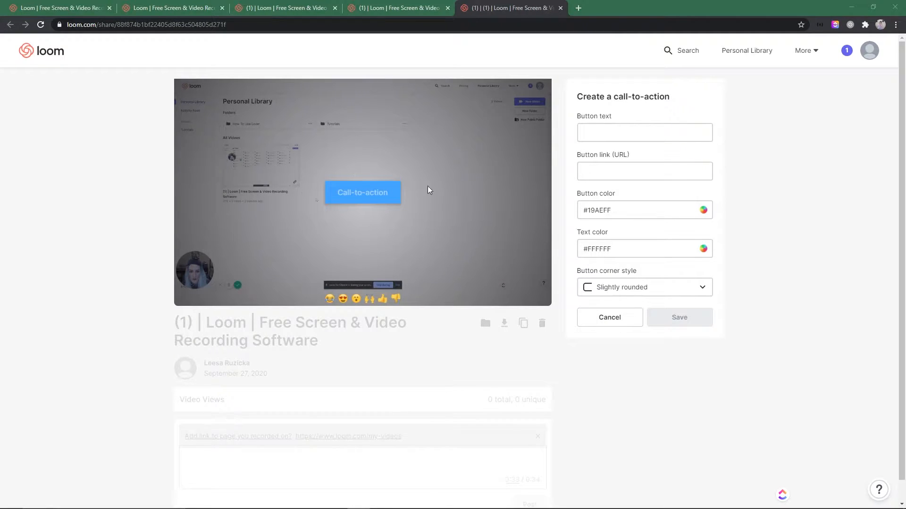
pyautogui.click(611, 135)
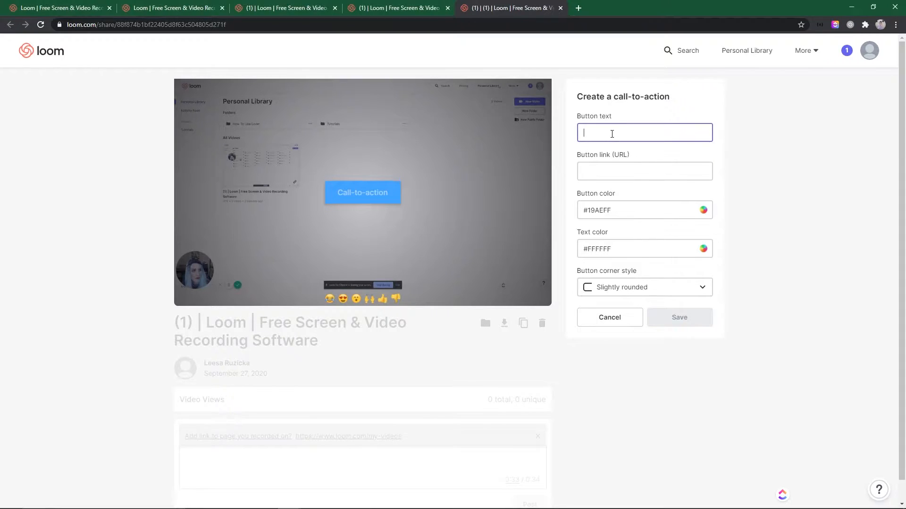
pyautogui.write('follow me on IG')
pyautogui.click(579, 176)
pyautogui.write('isn')
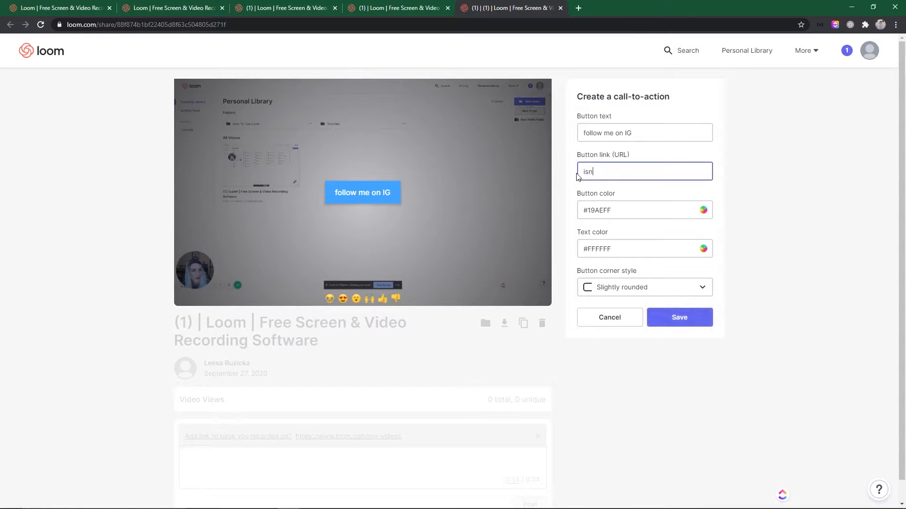
pyautogui.write('b')
pyautogui.write('agram.com/leesaruzicka')
pyautogui.click(623, 208)
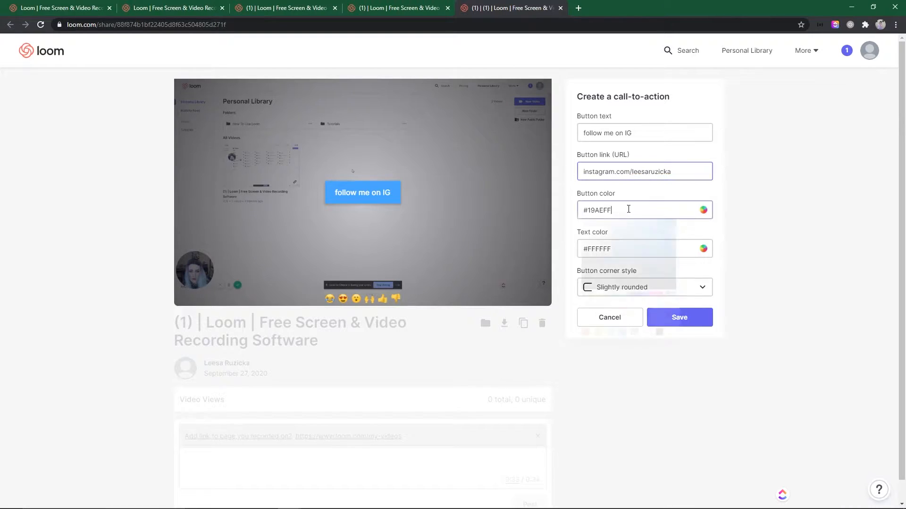
pyautogui.click(703, 248)
pyautogui.click(683, 288)
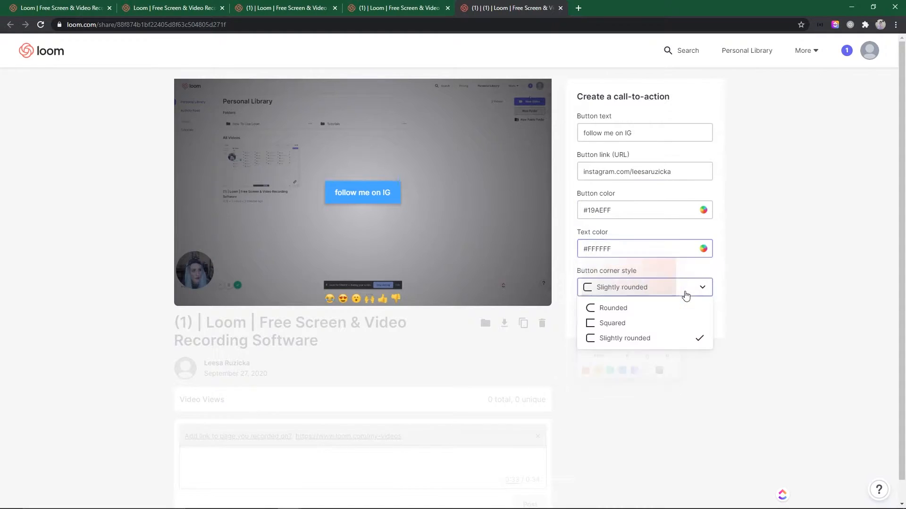
pyautogui.click(629, 339)
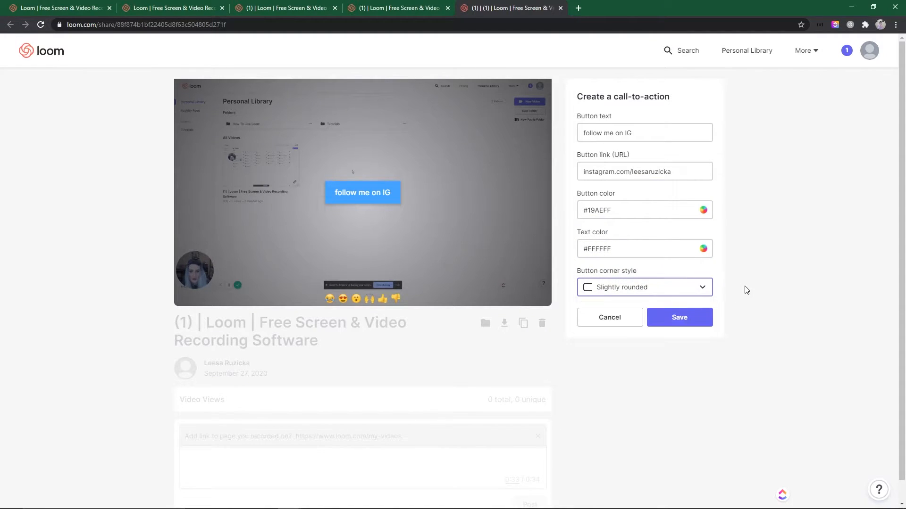
pyautogui.click(679, 318)
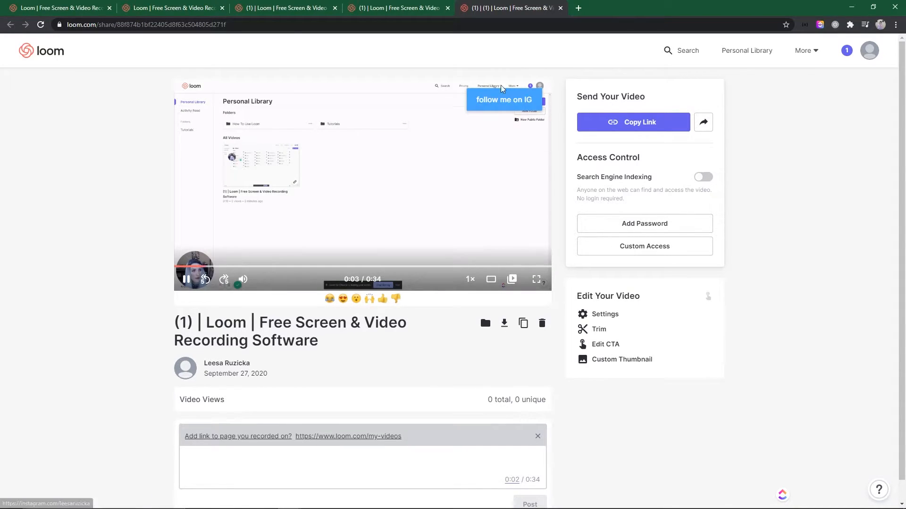
pyautogui.click(507, 105)
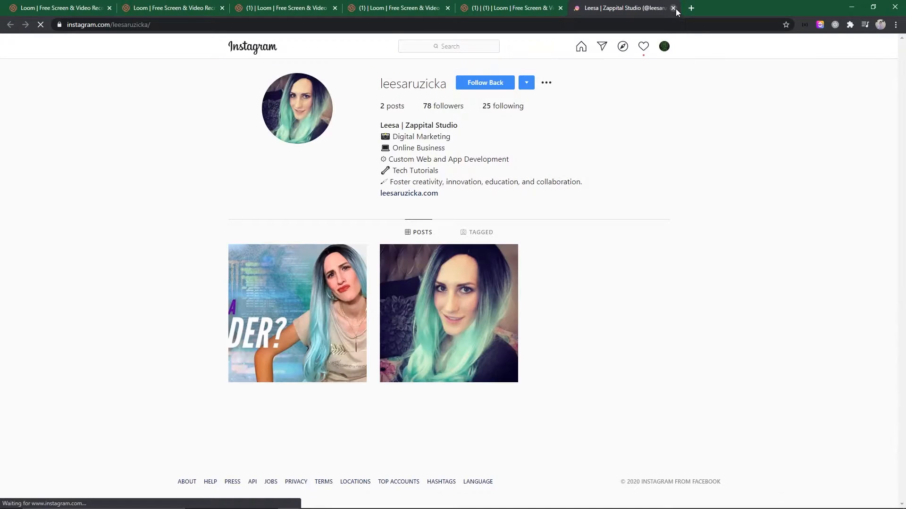
# Step: Close the Instagram tab and switch off Loom Branded Player, leaving Show analytics on
pyautogui.click(674, 8)
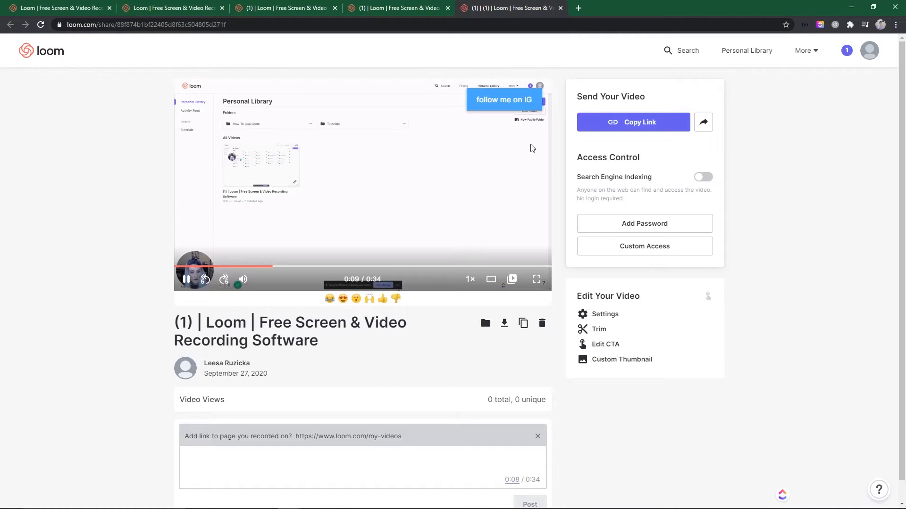
pyautogui.click(604, 314)
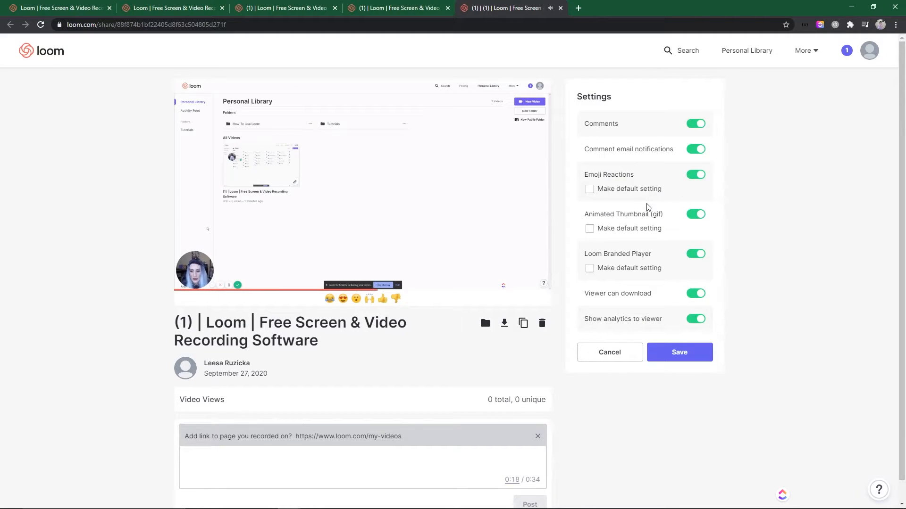
pyautogui.click(696, 254)
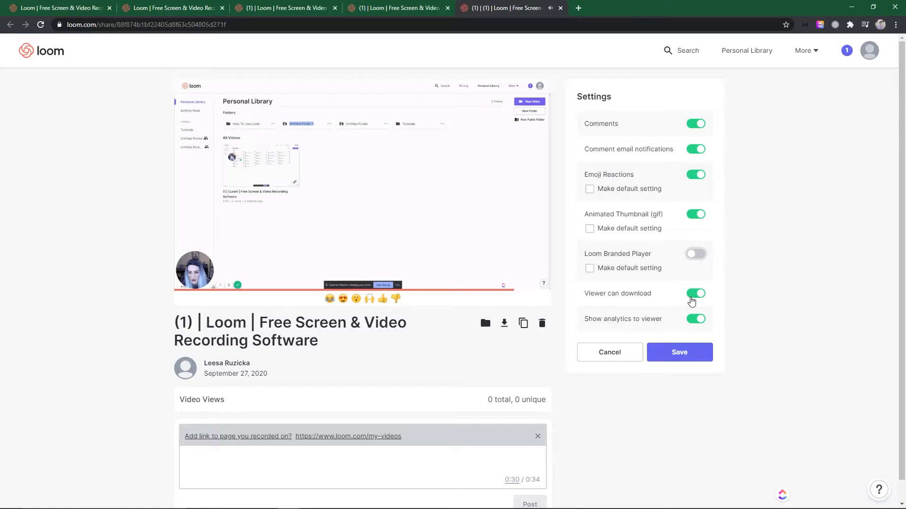
pyautogui.click(696, 320)
pyautogui.click(696, 319)
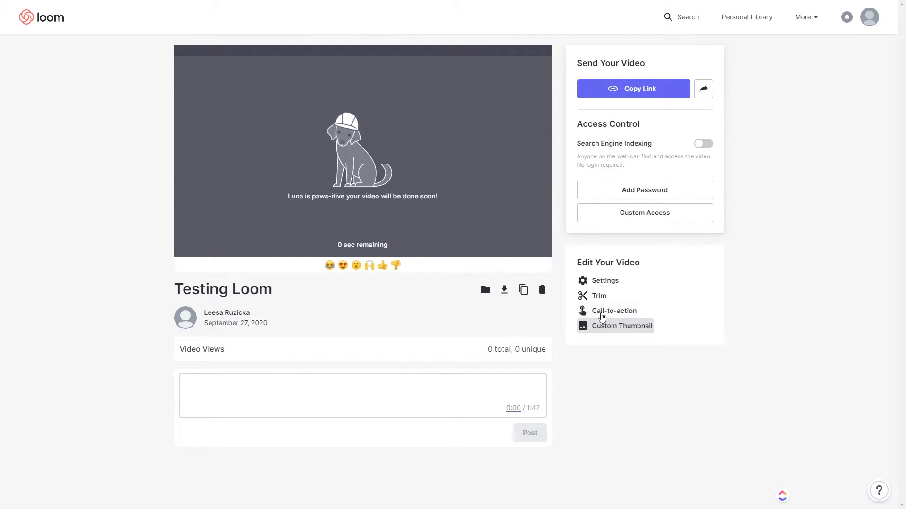
# Step: Copy the Testing Loom share link and look over the other Share options
pyautogui.click(644, 90)
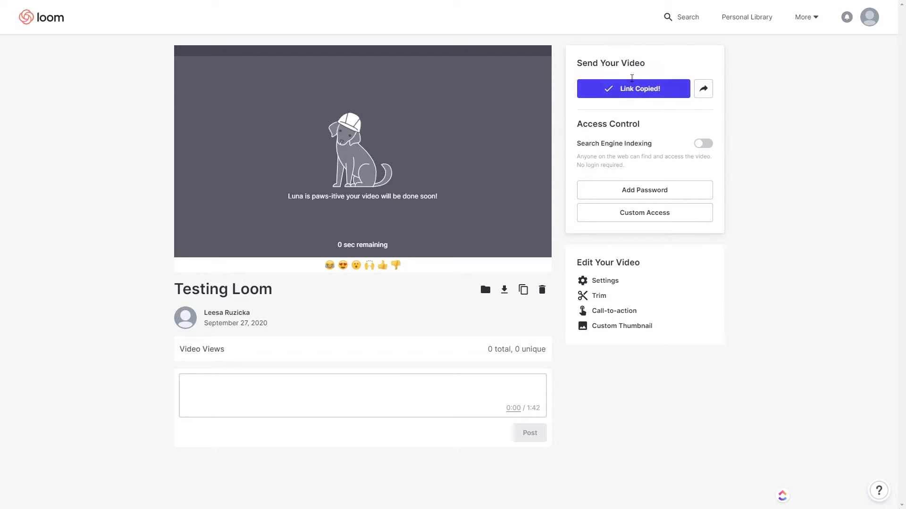
pyautogui.click(703, 90)
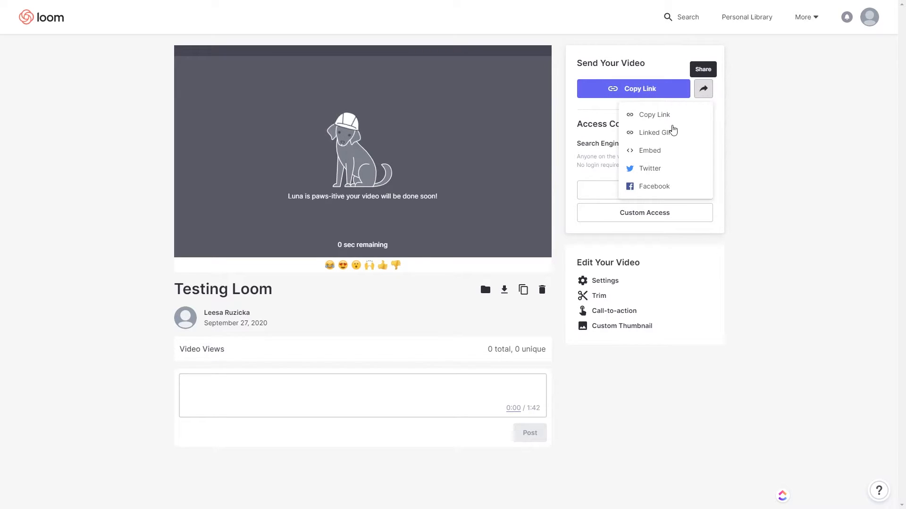
pyautogui.click(682, 67)
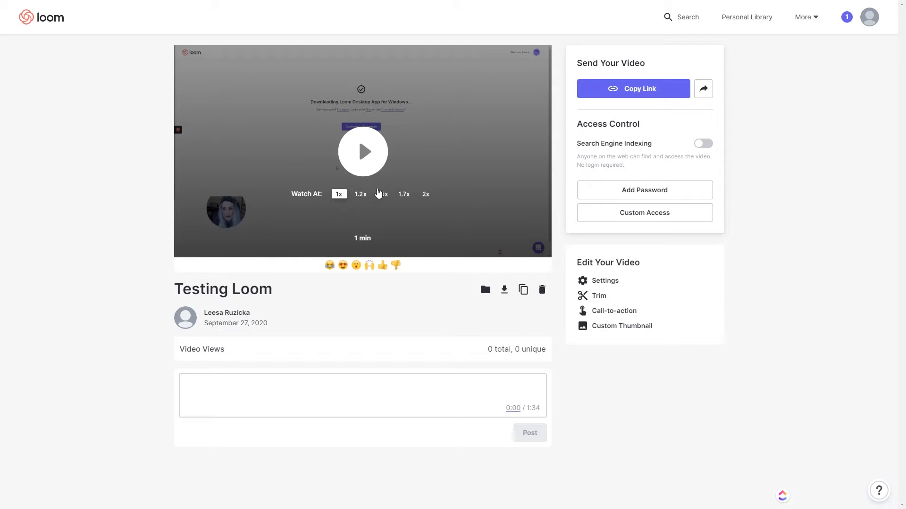
# Step: Set the Watch At playback speed to 2x
pyautogui.click(382, 194)
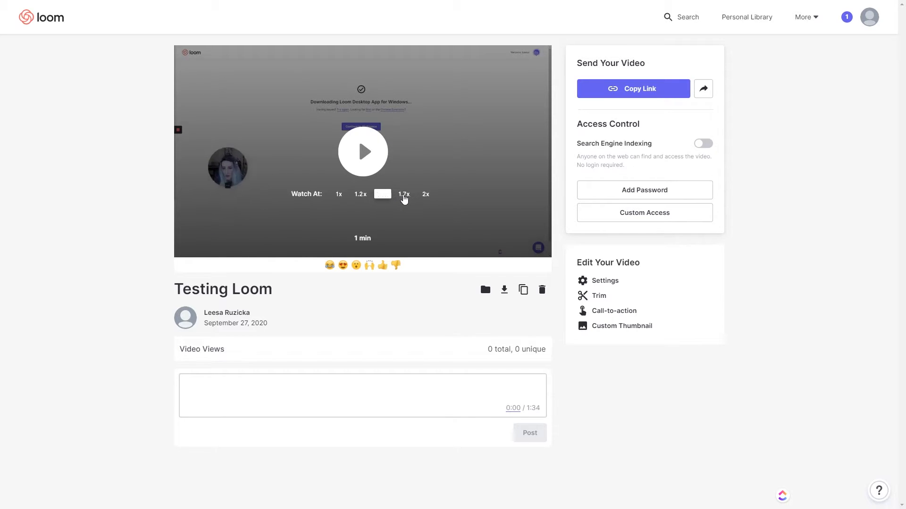
pyautogui.click(425, 194)
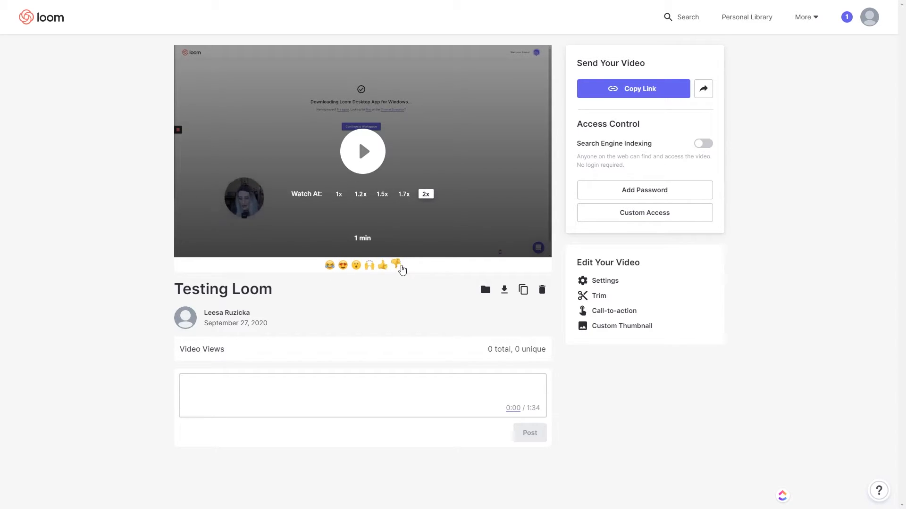
pyautogui.click(488, 406)
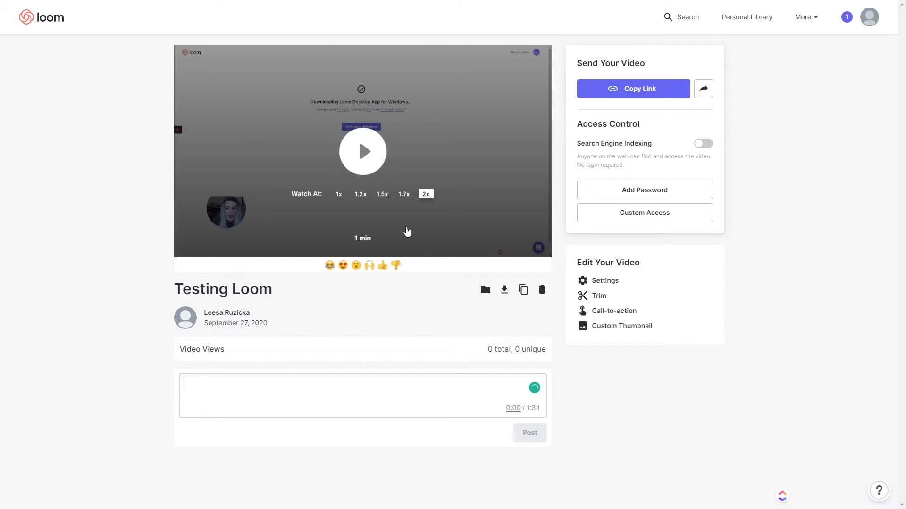
# Step: Play the video and add four heart-eyes reactions near its start
pyautogui.click(362, 152)
pyautogui.click(343, 266)
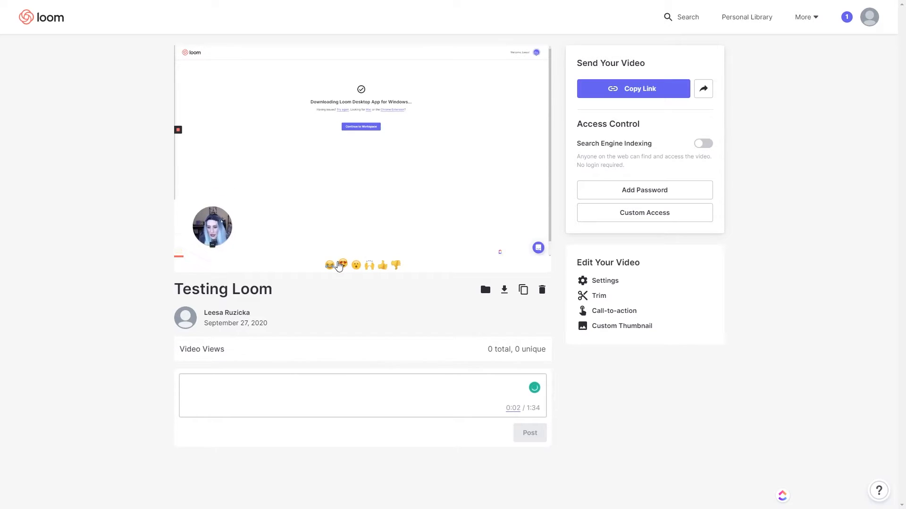
pyautogui.click(343, 266)
pyautogui.click(343, 266)
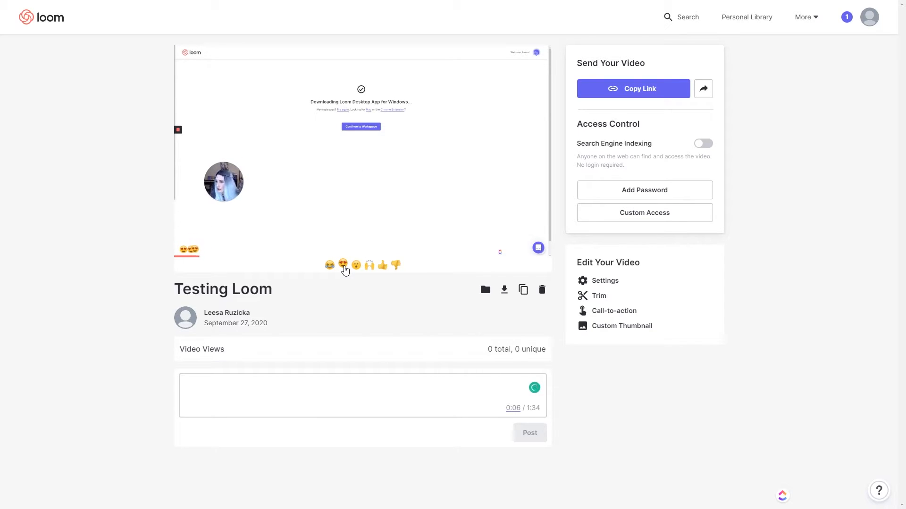
pyautogui.click(342, 266)
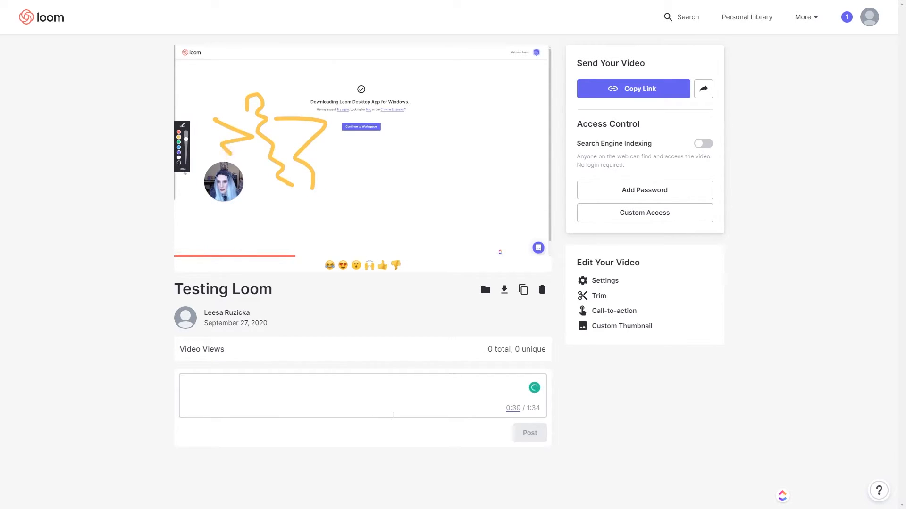
# Step: Post the comment 'testing comment' at 0:42 and jump playback to that timestamp
pyautogui.click(465, 382)
pyautogui.write('testing comment')
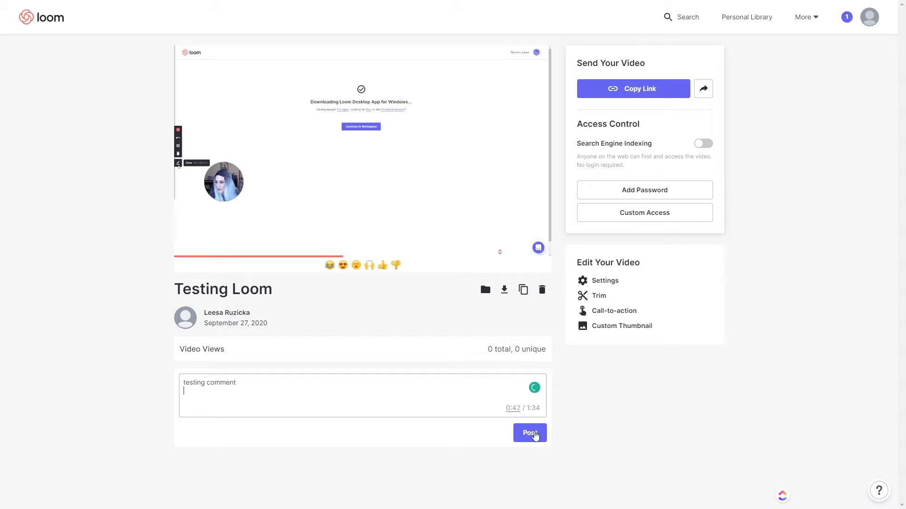
pyautogui.click(534, 435)
pyautogui.scroll(-1, 232, 474)
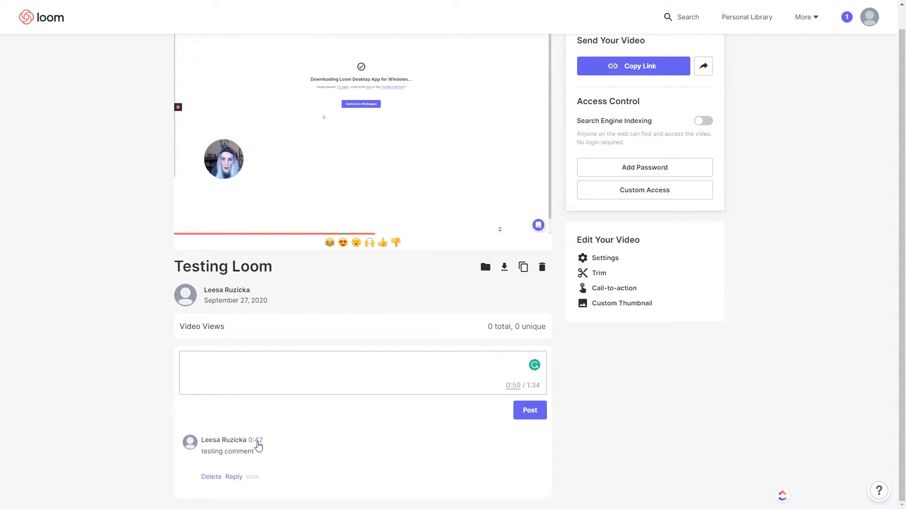
pyautogui.click(253, 445)
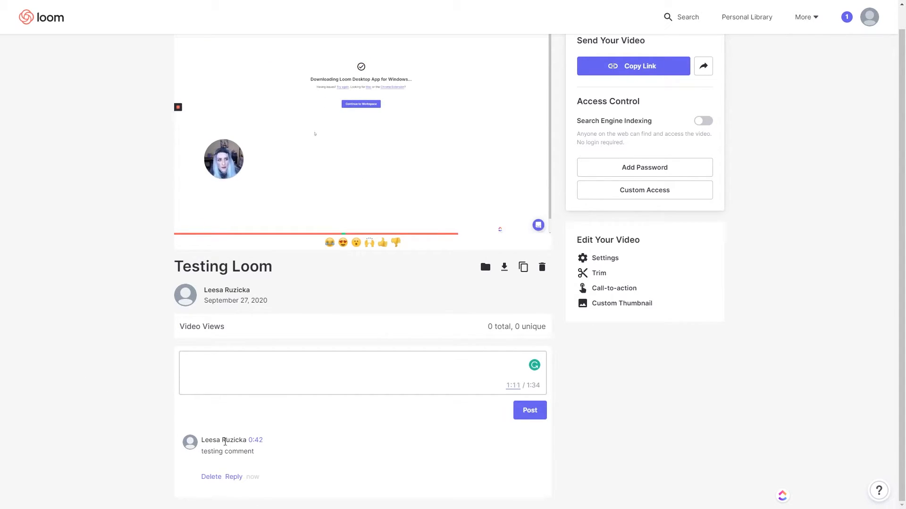
pyautogui.click(256, 441)
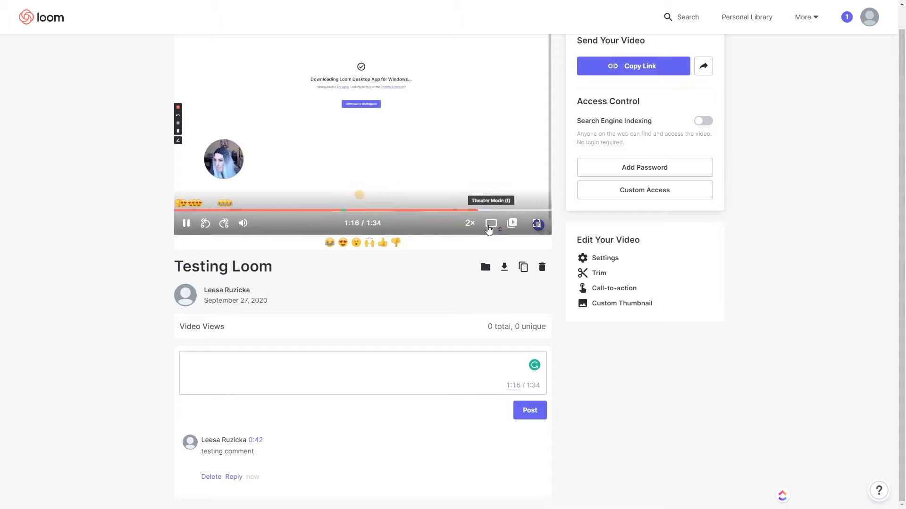
pyautogui.click(226, 224)
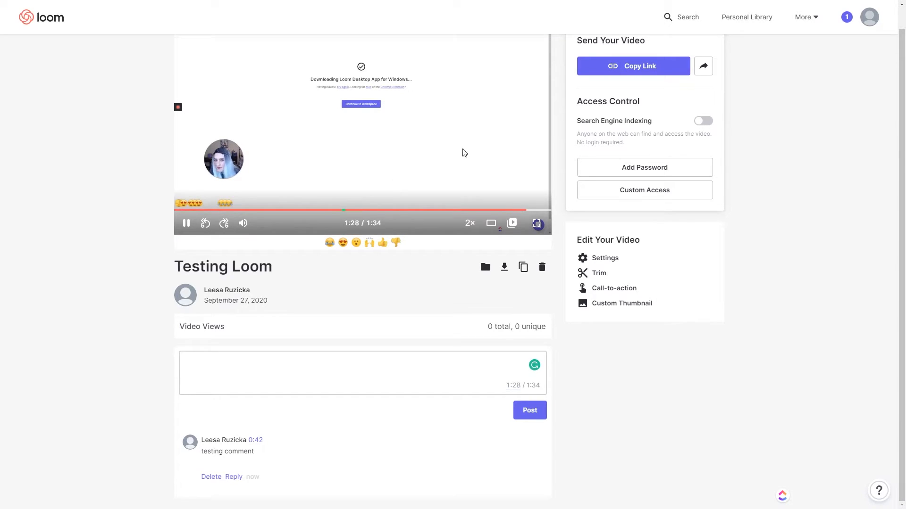
pyautogui.scroll(1, 486, 172)
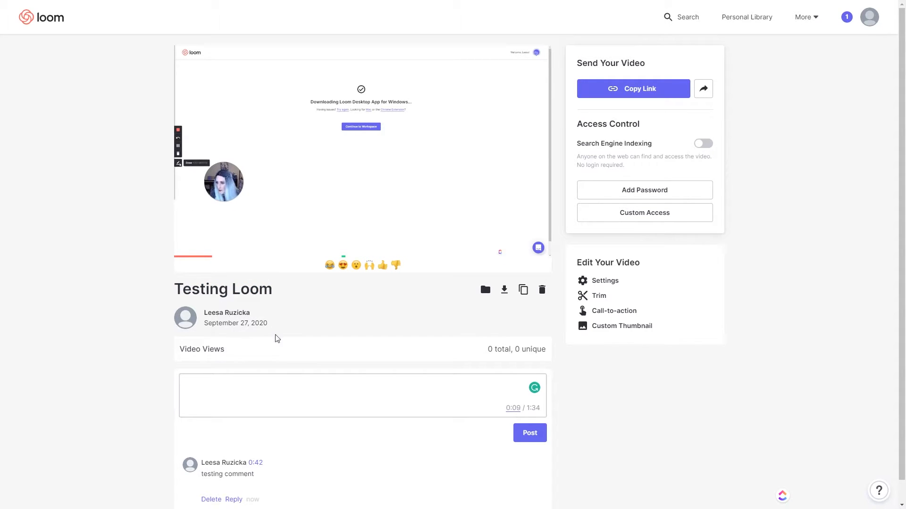
pyautogui.scroll(-1, 179, 330)
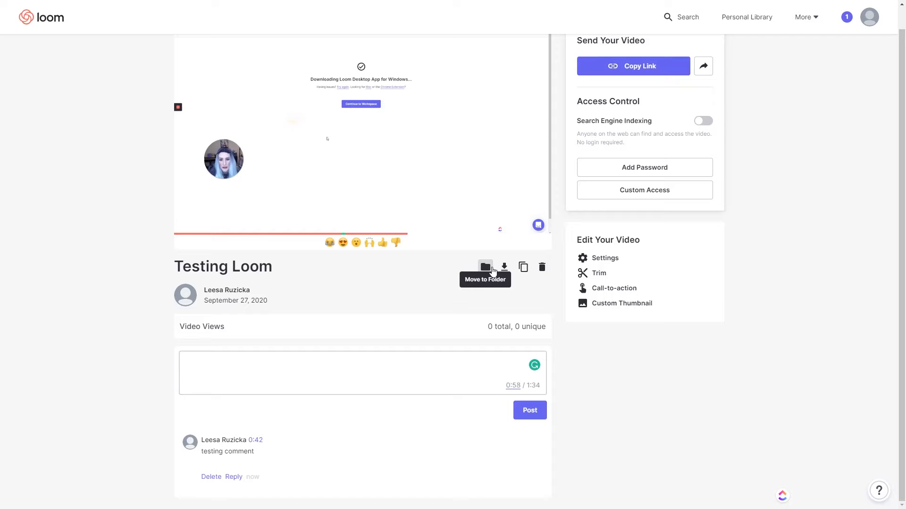
# Step: Create a folder named Tutorials and move Testing Loom into it
pyautogui.click(485, 267)
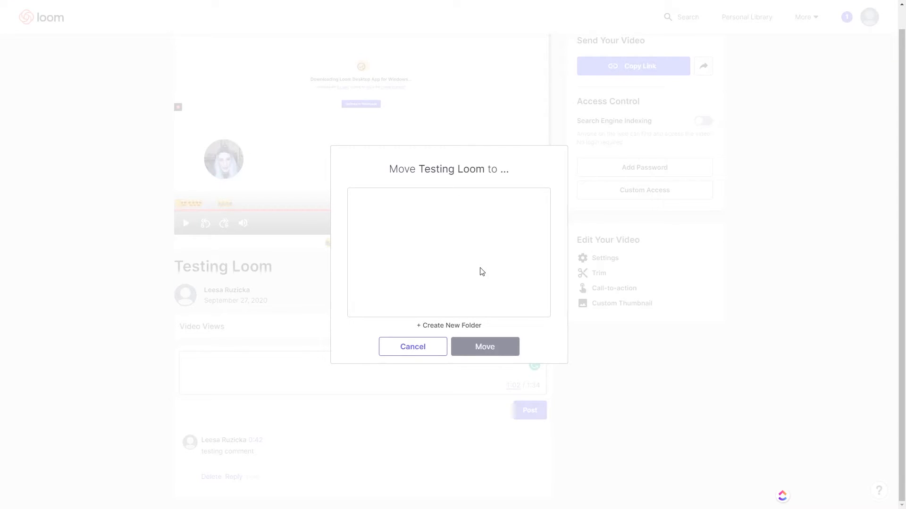
pyautogui.click(440, 325)
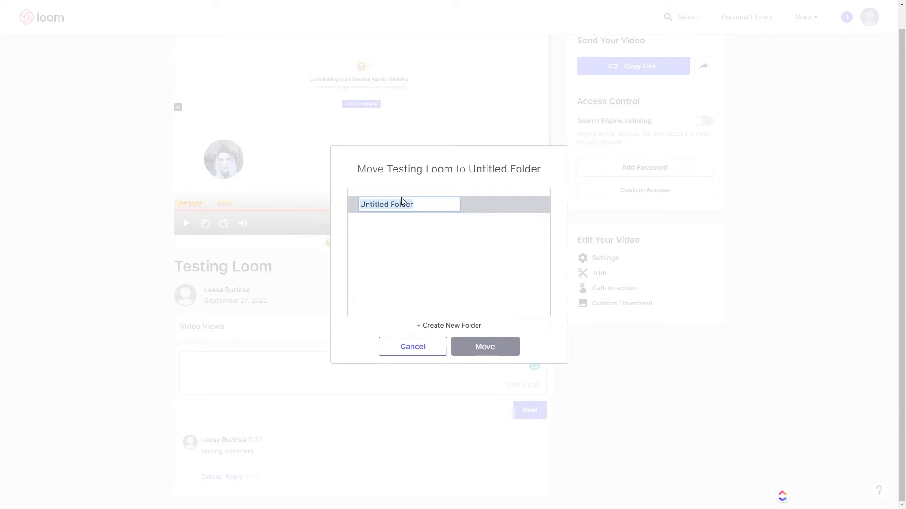
pyautogui.write('Tutorials')
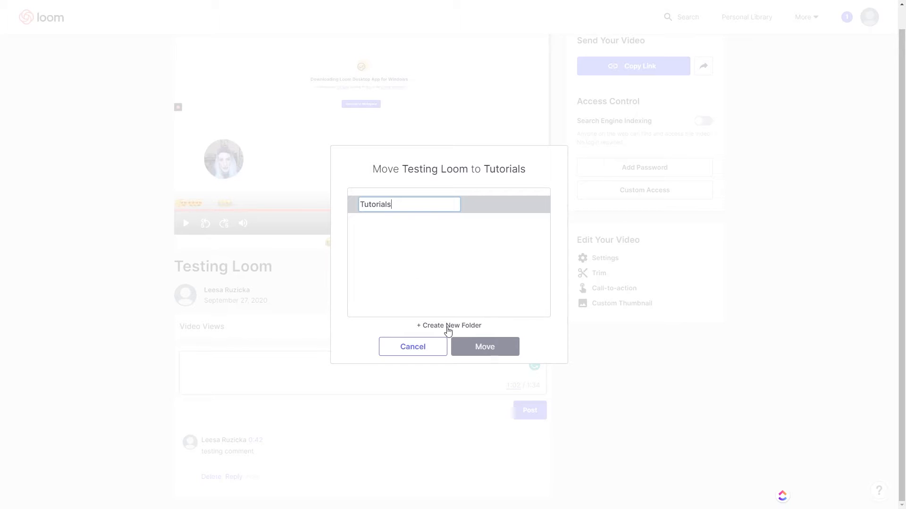
pyautogui.press('Return')
pyautogui.click(500, 205)
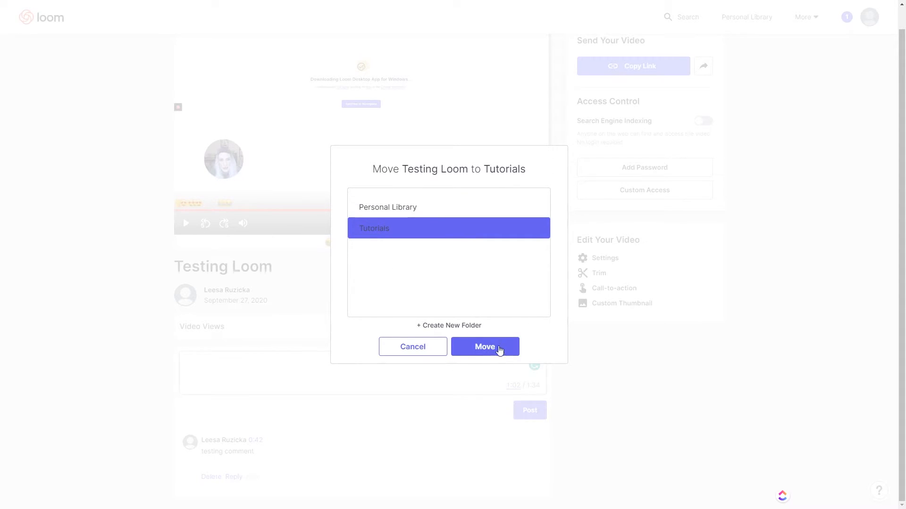
pyautogui.click(499, 350)
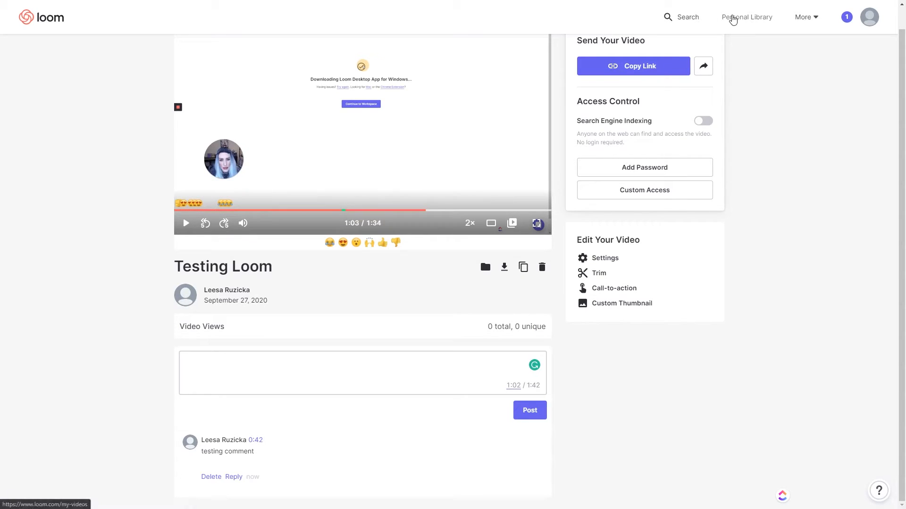
# Step: Check Testing Loom inside Tutorials, return to Personal Library, and enable activity notifications
pyautogui.click(733, 18)
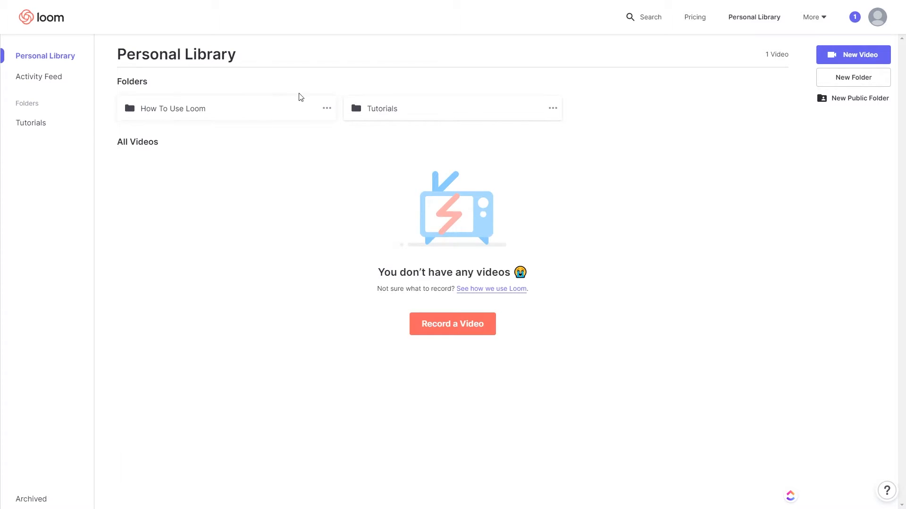
pyautogui.click(448, 125)
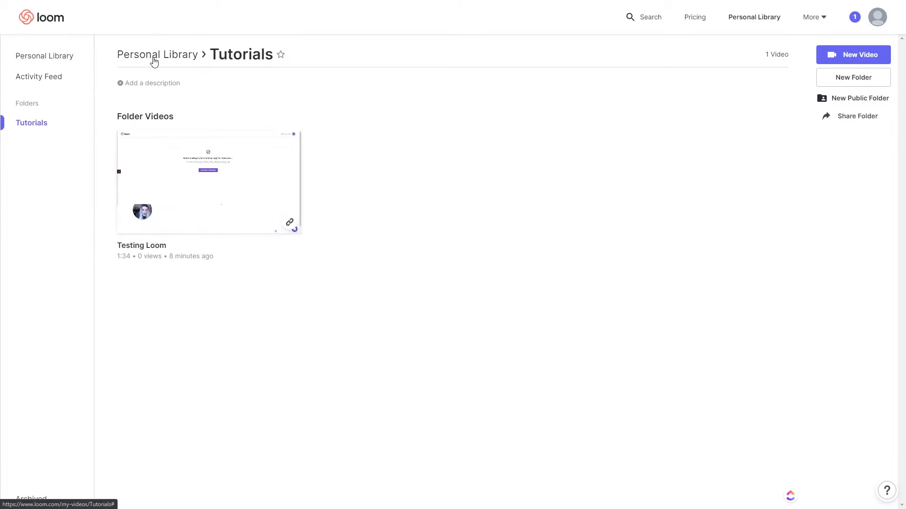
pyautogui.click(154, 59)
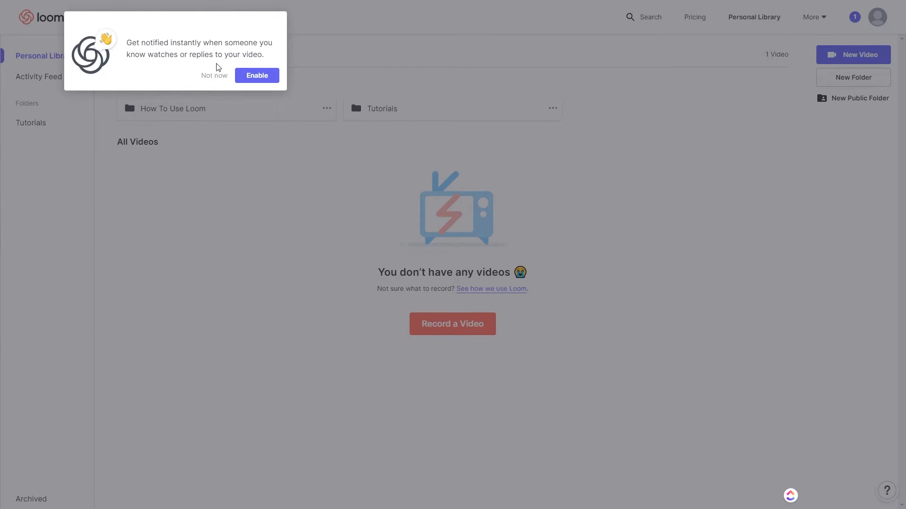
pyautogui.click(257, 76)
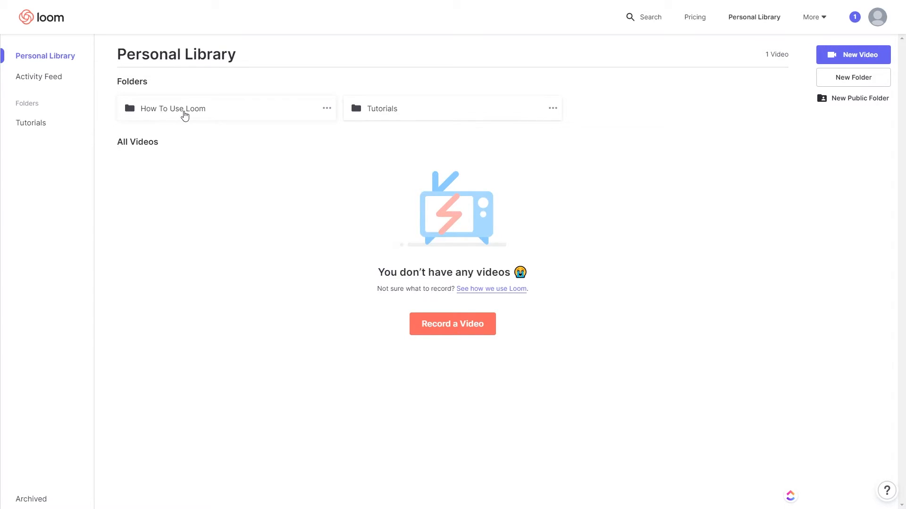
# Step: Open How To Use Loom, scroll its videos, then open the Other and Sales folders
pyautogui.click(184, 115)
pyautogui.rightClick(185, 115)
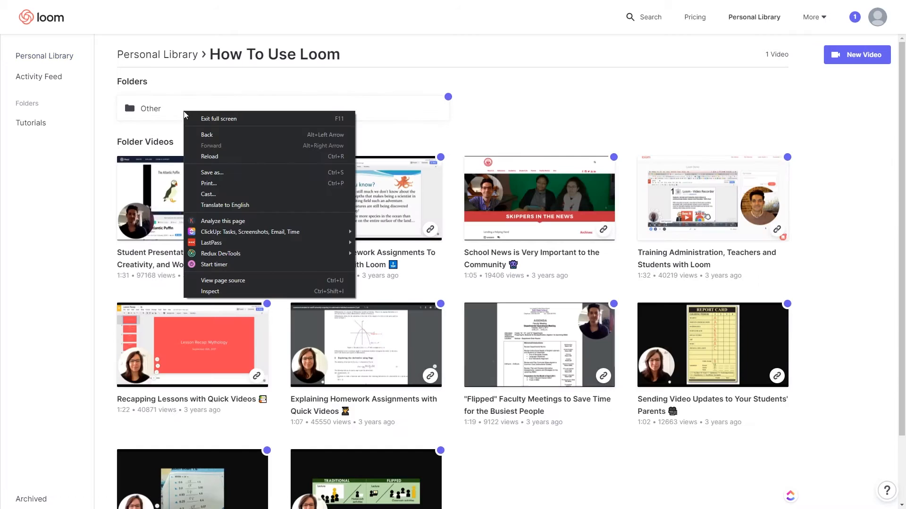
pyautogui.click(497, 126)
pyautogui.scroll(-2, 407, 173)
pyautogui.scroll(-1, 407, 174)
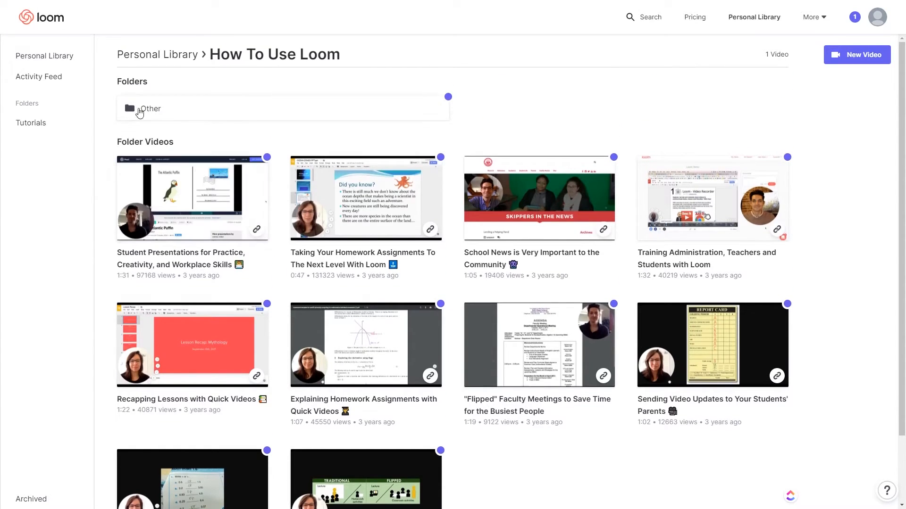
pyautogui.click(141, 107)
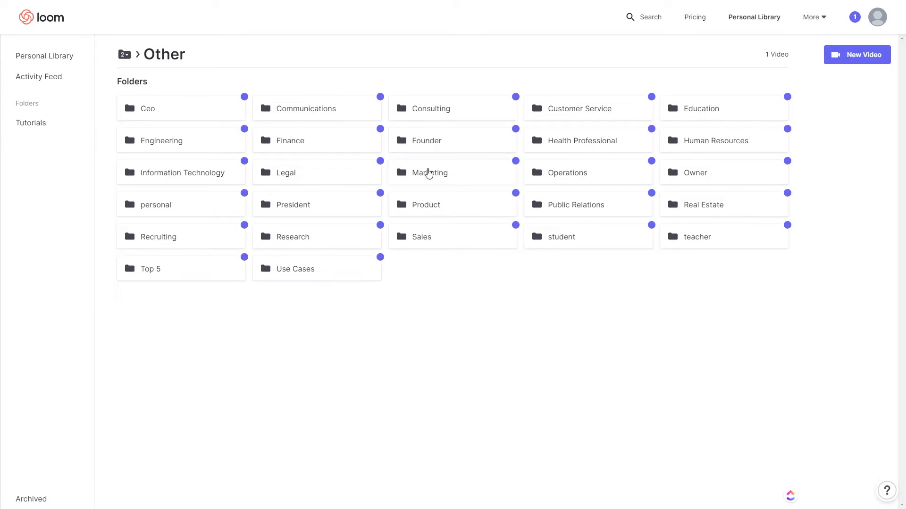
pyautogui.click(422, 238)
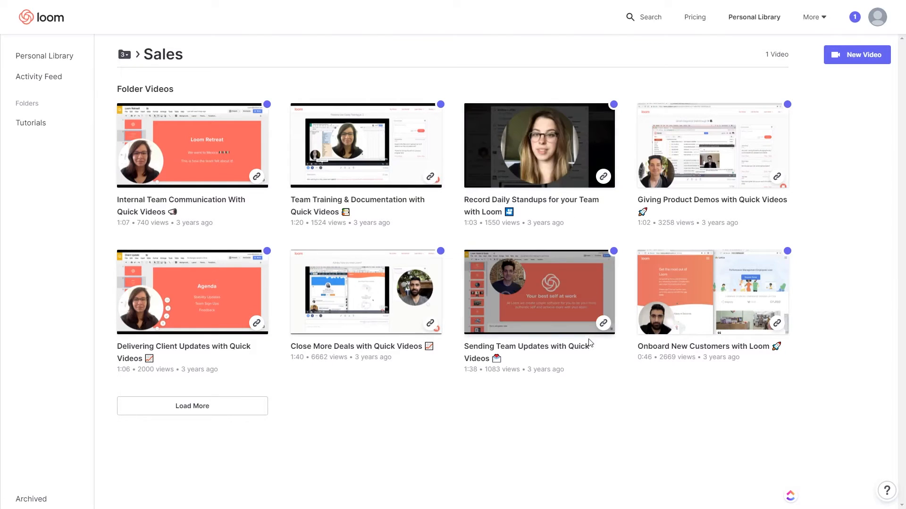
# Step: Go back to How To Use Loom, open Other's empty Use Cases folder, then return to Other
pyautogui.click(125, 54)
pyautogui.click(146, 88)
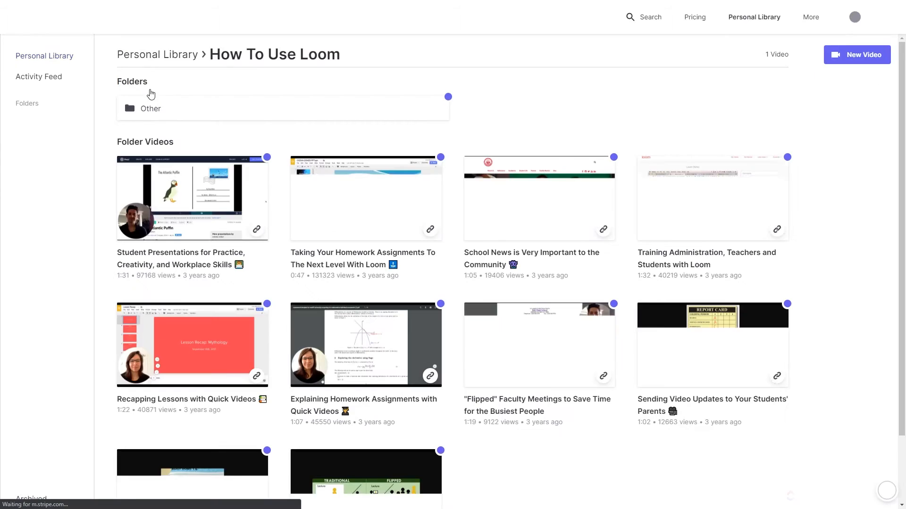
pyautogui.click(174, 109)
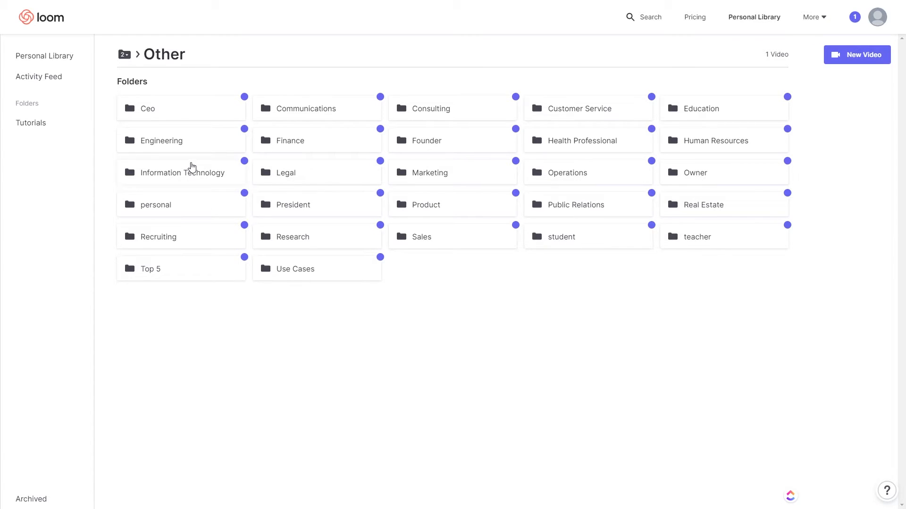
pyautogui.click(293, 273)
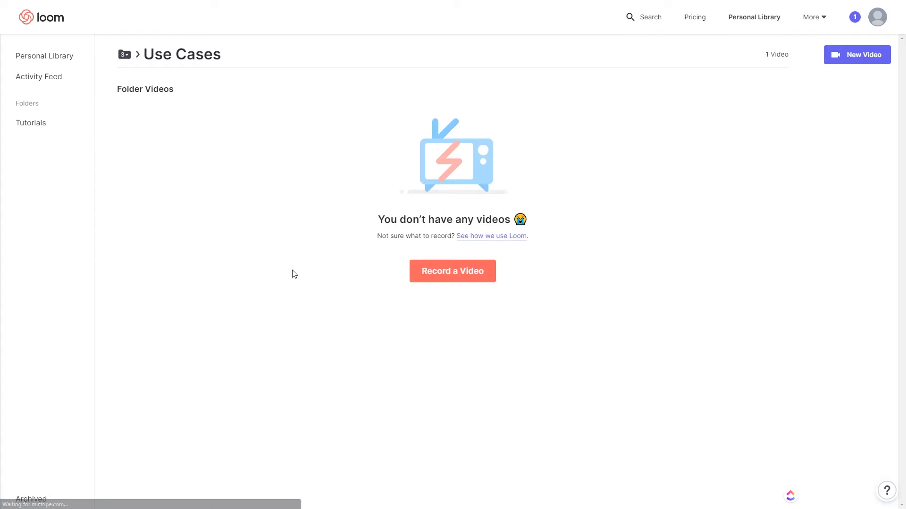
pyautogui.click(124, 55)
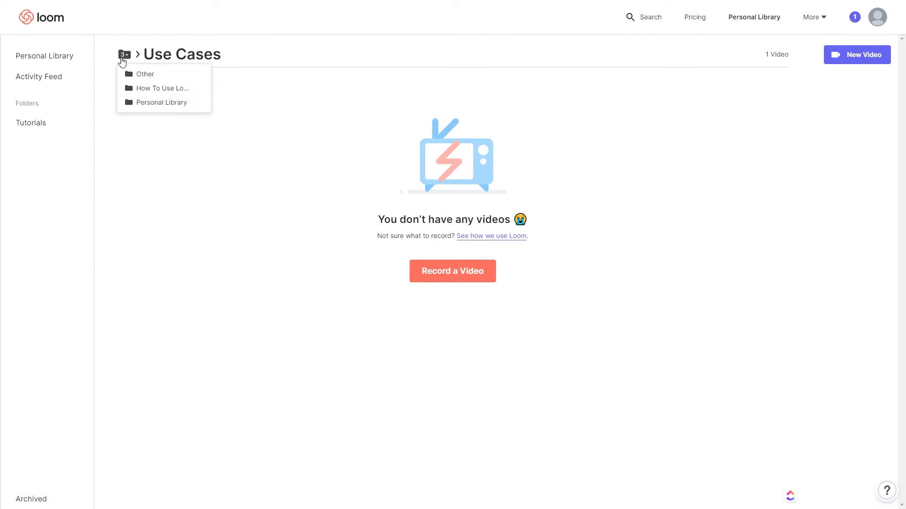
pyautogui.click(137, 73)
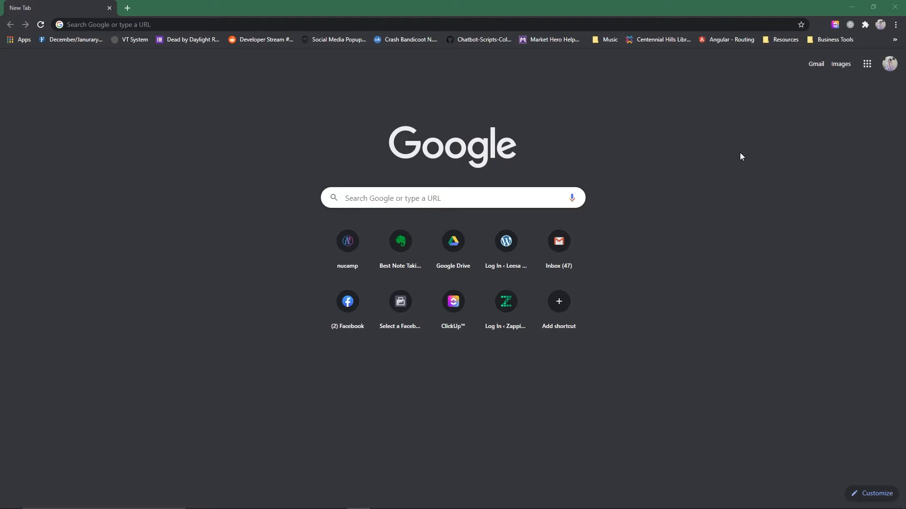
# Step: Launch the Loom for Chrome extension from the Extensions list to open the recorder
pyautogui.click(866, 27)
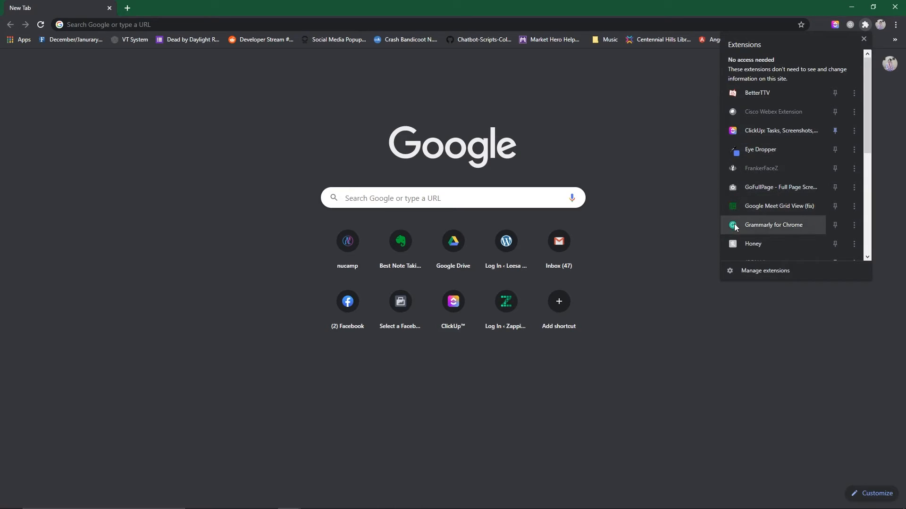
pyautogui.scroll(-3, 735, 240)
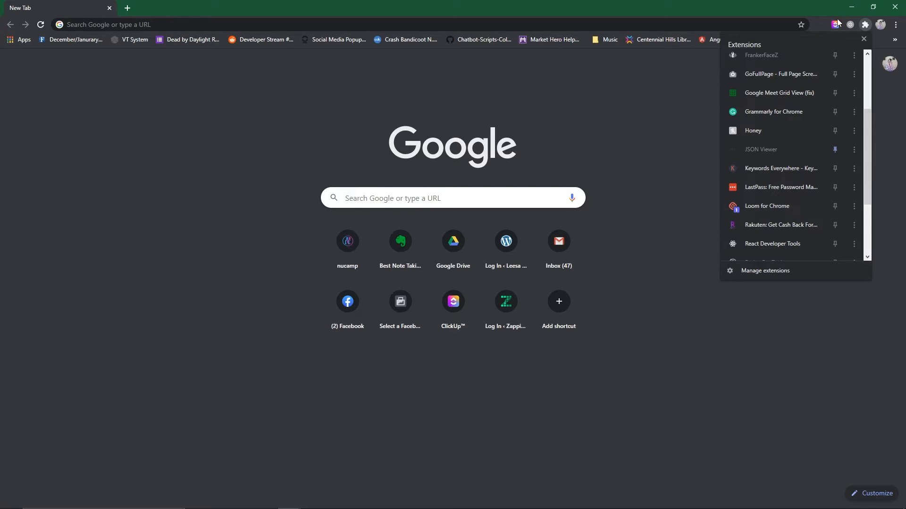
pyautogui.click(753, 213)
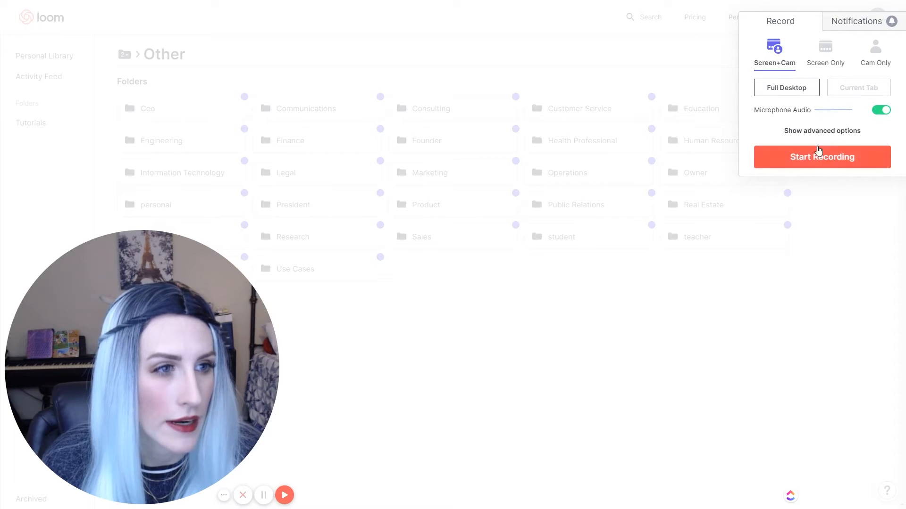
# Step: Show the advanced recording options, leaving Flip Camera on, and check Notifications before returning to Record
pyautogui.click(822, 131)
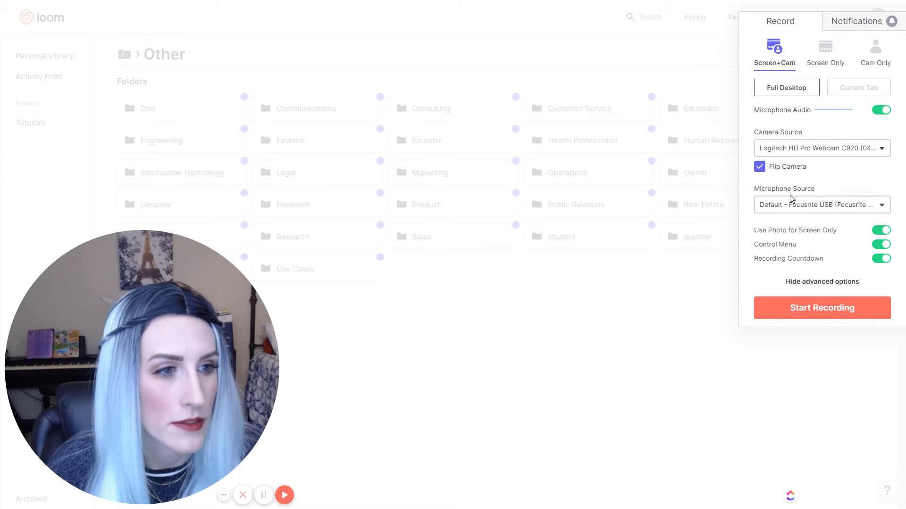
pyautogui.click(759, 167)
pyautogui.click(759, 167)
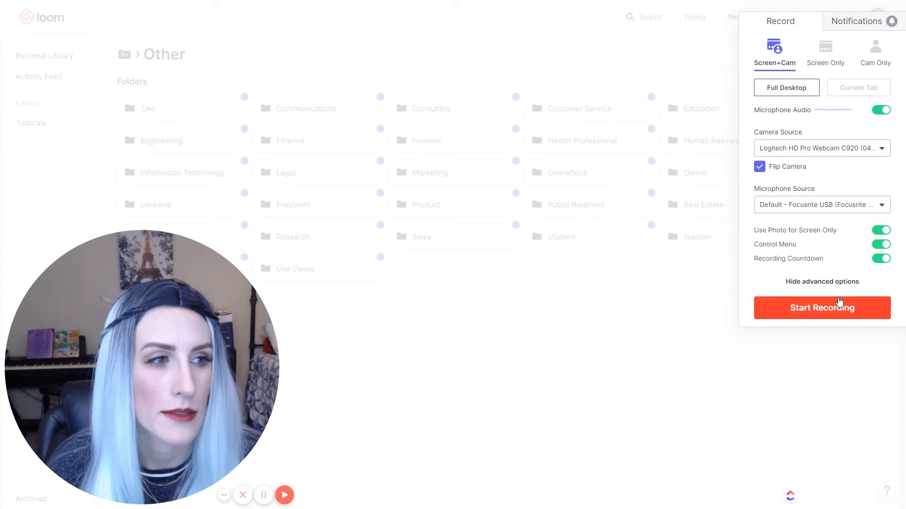
pyautogui.click(848, 25)
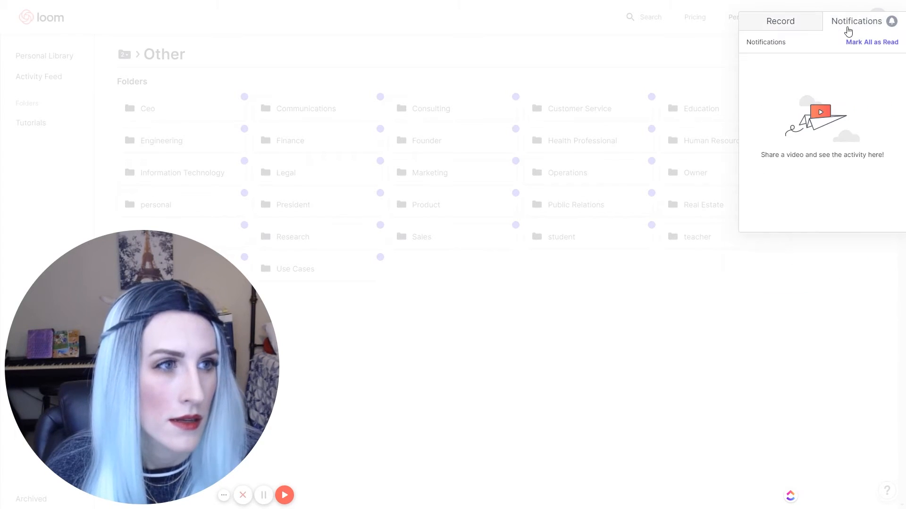
pyautogui.click(796, 26)
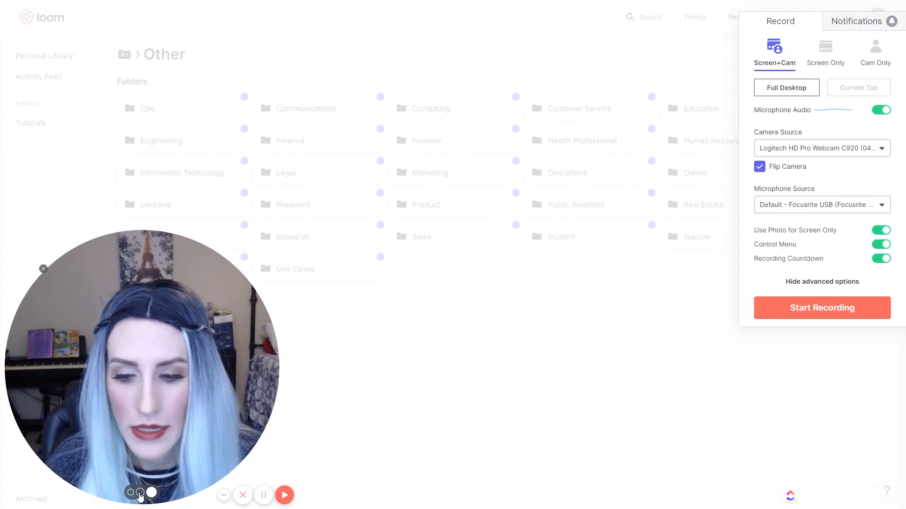
# Step: Set the webcam bubble to its smallest size and move it to the top-left of the page
pyautogui.click(140, 493)
pyautogui.click(74, 492)
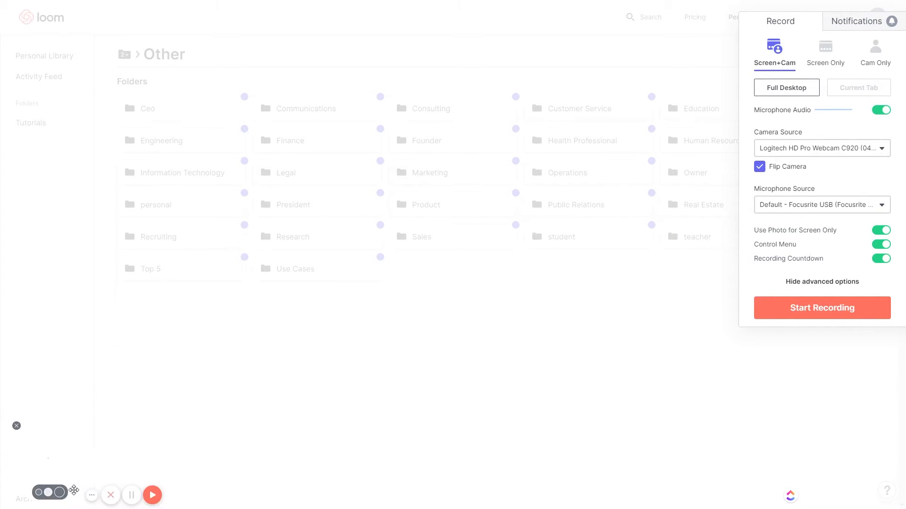
pyautogui.moveTo(78, 474)
pyautogui.mouseDown()
pyautogui.moveTo(128, 165)
pyautogui.moveTo(388, 258)
pyautogui.moveTo(621, 127)
pyautogui.moveTo(568, 226)
pyautogui.moveTo(229, 85)
pyautogui.moveTo(344, 175)
pyautogui.moveTo(631, 179)
pyautogui.moveTo(643, 163)
pyautogui.mouseUp()
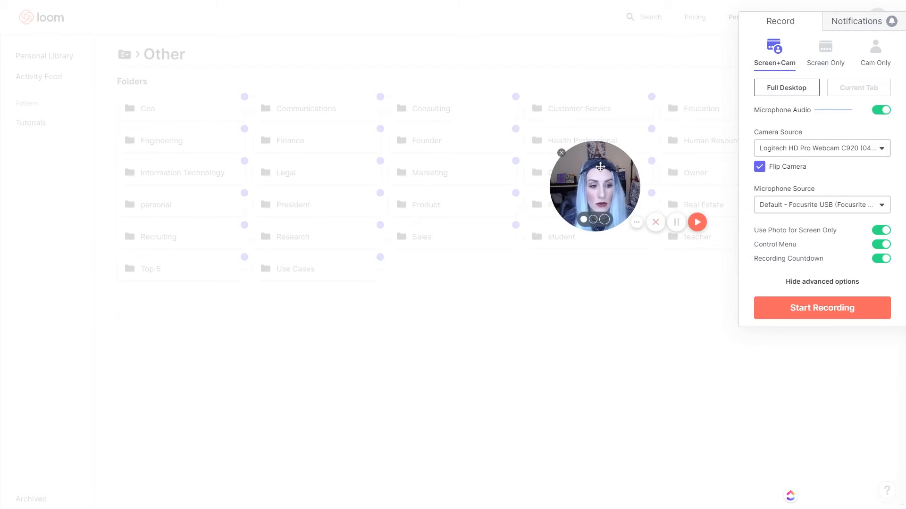
pyautogui.moveTo(600, 167); pyautogui.dragTo(113, 137)
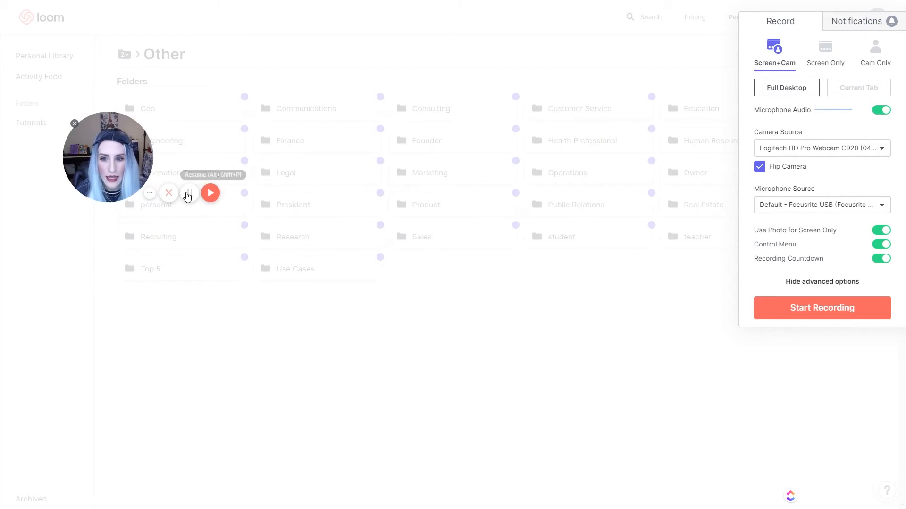
# Step: Start a Screen + Cam recording sharing Screen 1
pyautogui.click(211, 191)
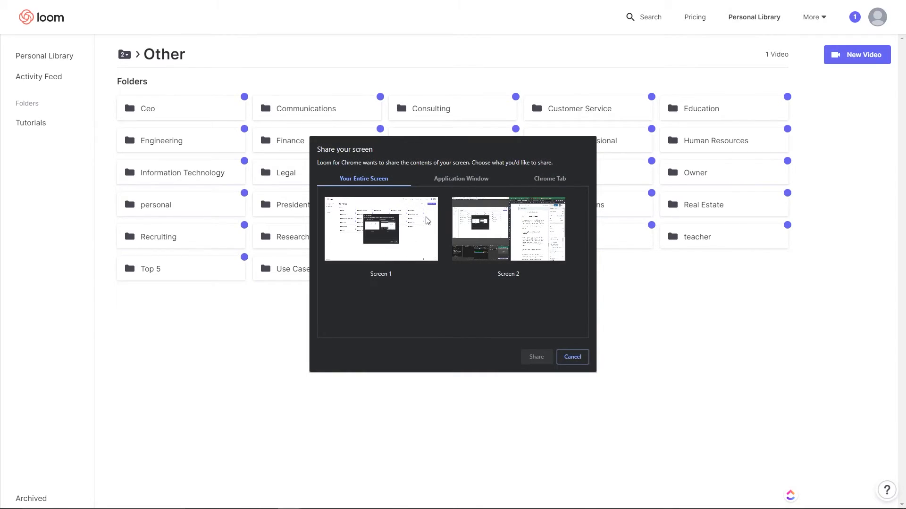
pyautogui.click(477, 245)
pyautogui.click(370, 249)
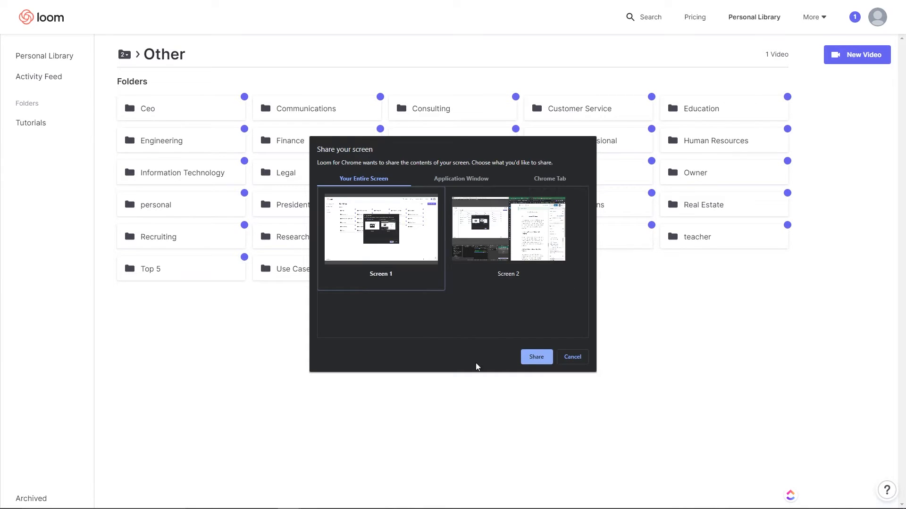
pyautogui.click(537, 357)
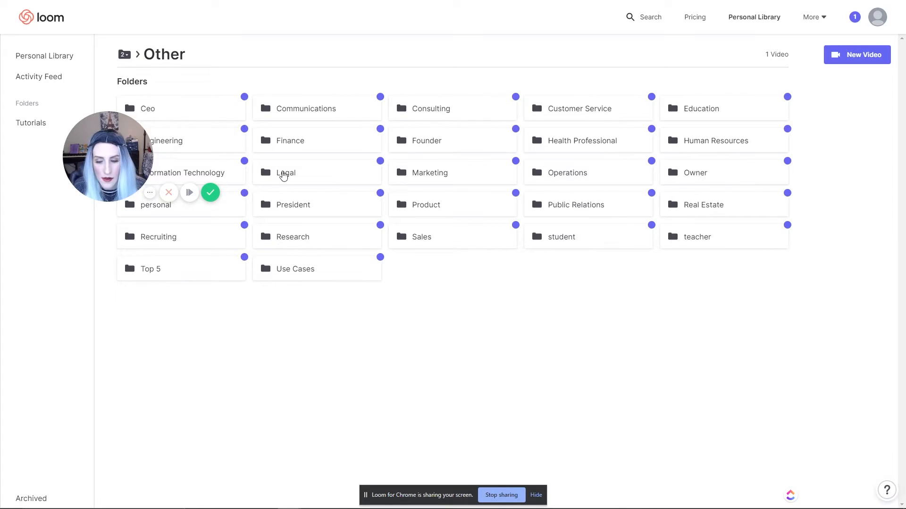
# Step: Move the webcam bubble to the middle of the page and finish the 17-second recording
pyautogui.moveTo(117, 149)
pyautogui.moveTo(117, 149); pyautogui.dragTo(373, 109)
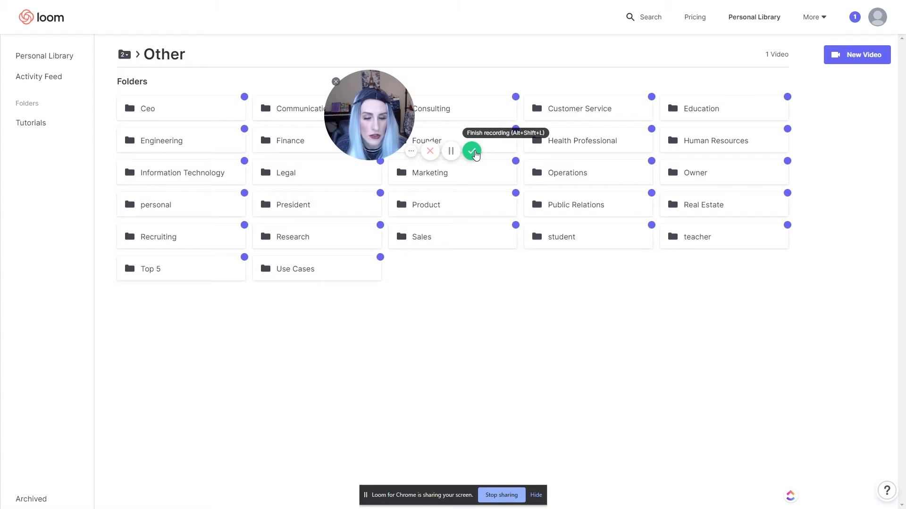
pyautogui.click(473, 152)
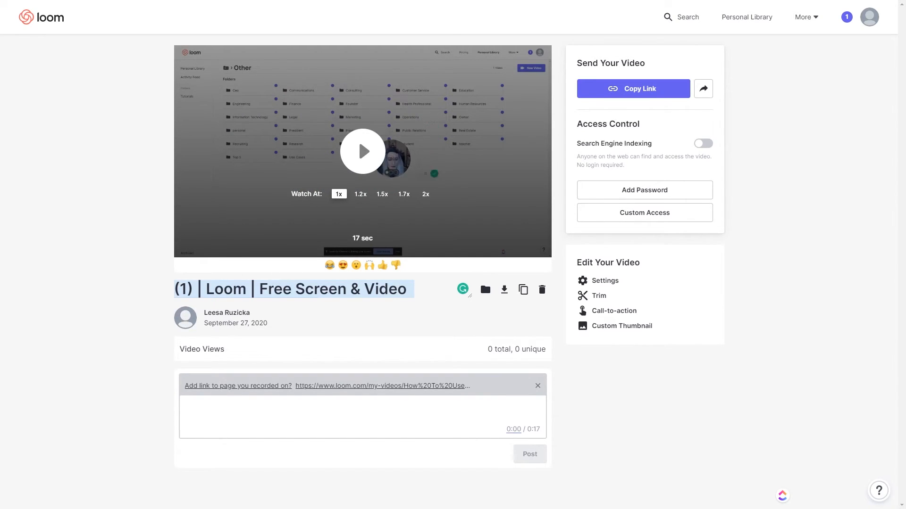
pyautogui.moveTo(0, 5); pyautogui.dragTo(430, 12)
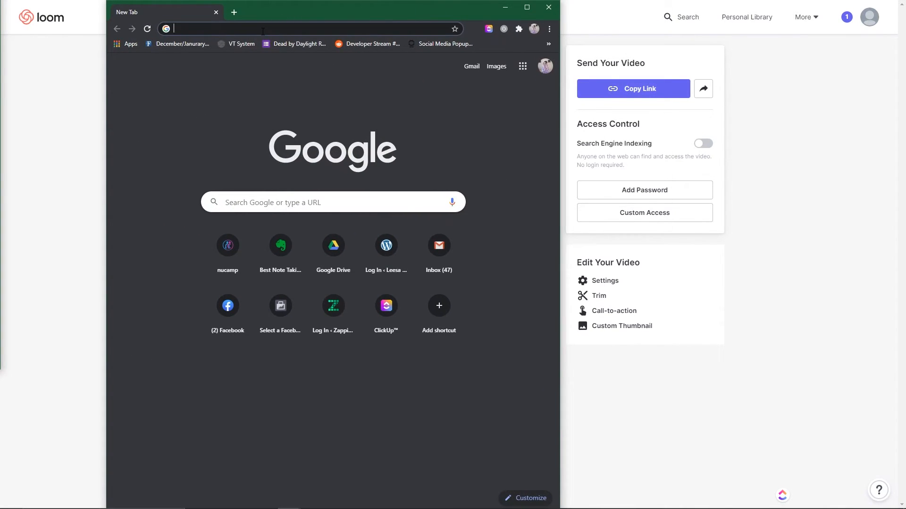
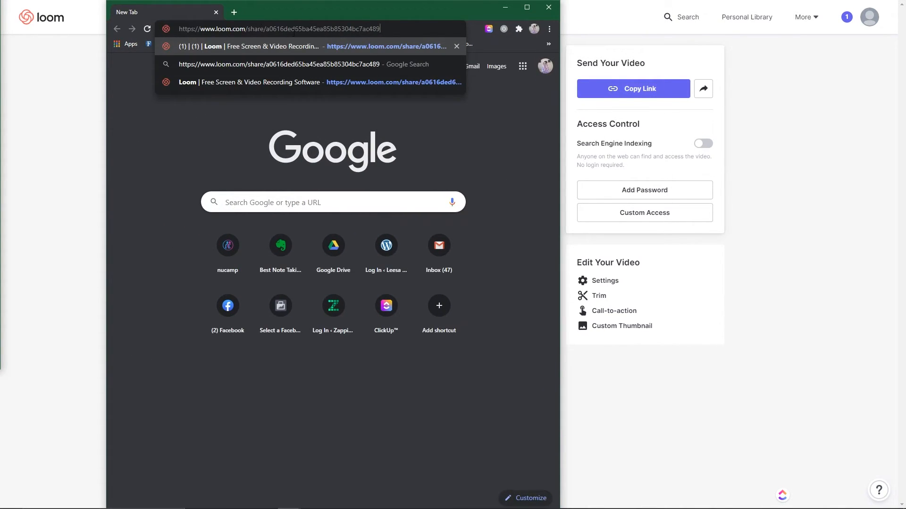
pyautogui.press('Return')
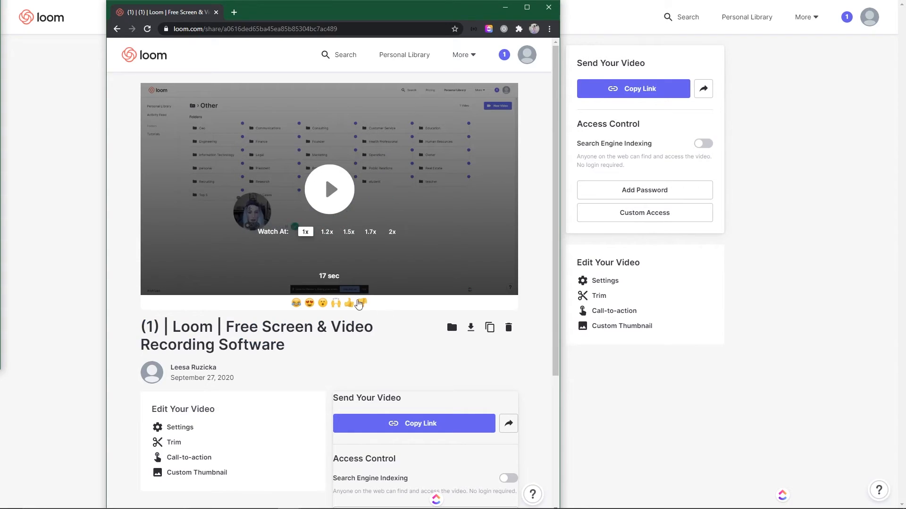
pyautogui.click(547, 7)
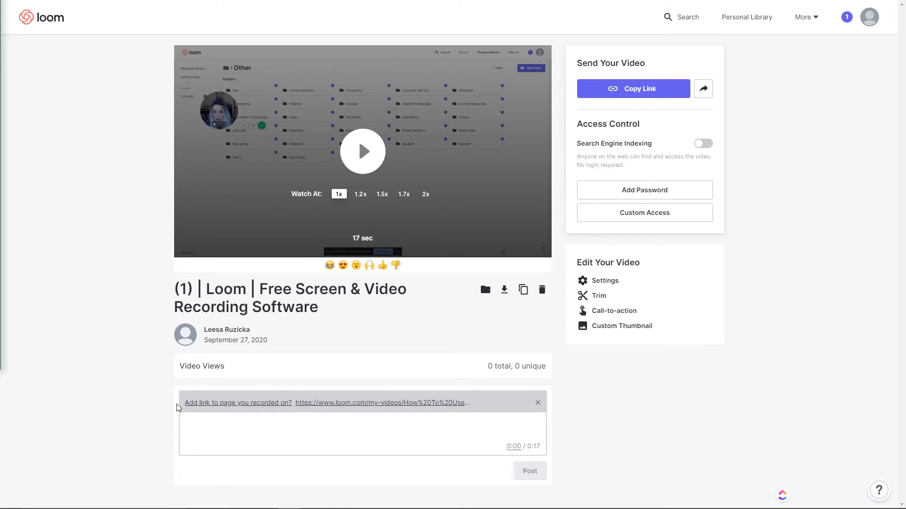
# Step: Fill the video comment with a link to the page that was recorded
pyautogui.moveTo(179, 406)
pyautogui.mouseDown()
pyautogui.moveTo(298, 412)
pyautogui.moveTo(189, 405)
pyautogui.mouseUp()
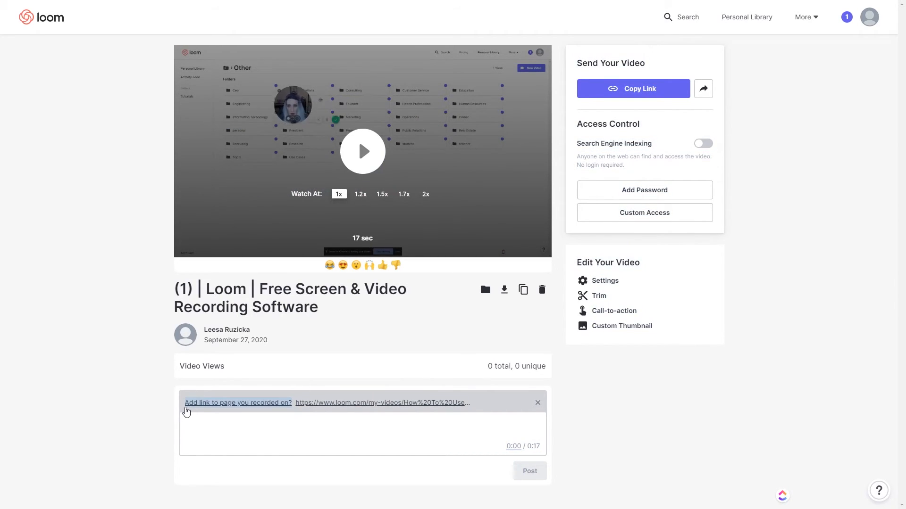
pyautogui.moveTo(186, 411); pyautogui.dragTo(625, 397)
pyautogui.click(625, 396)
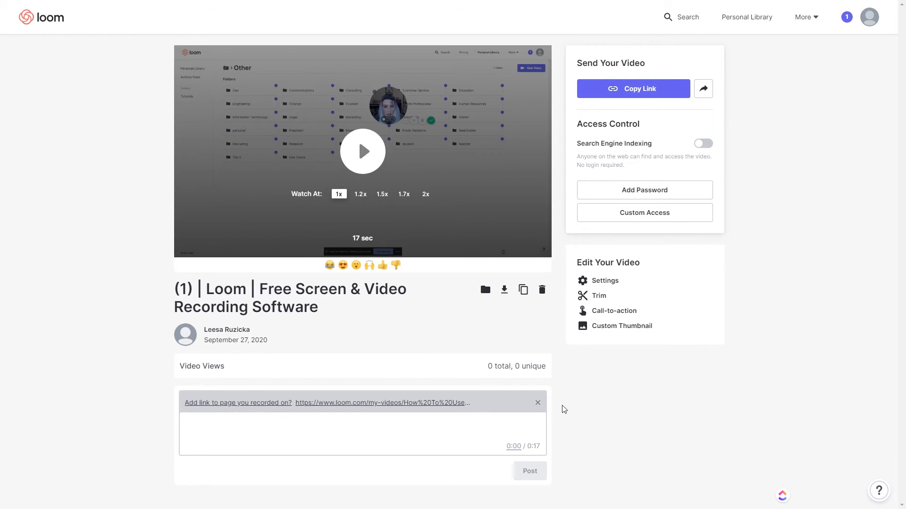
pyautogui.click(265, 402)
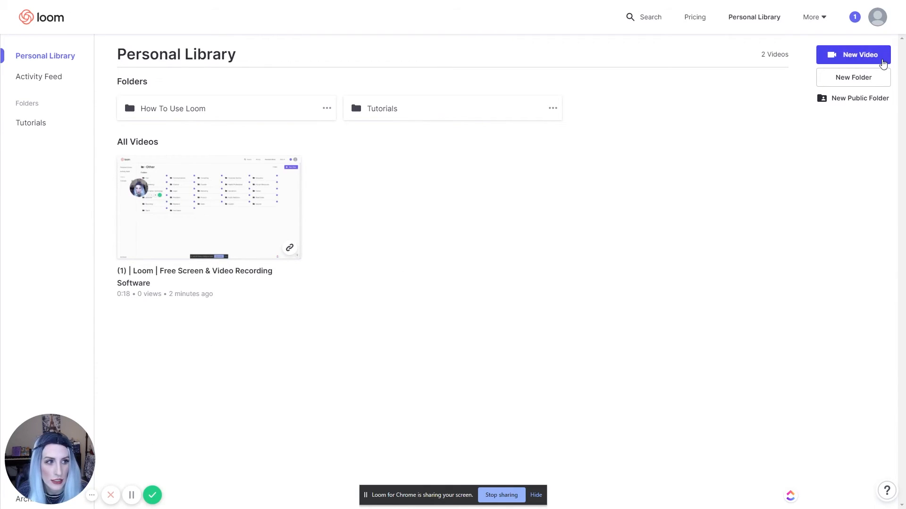
# Step: Open the account menu from the profile avatar
pyautogui.click(874, 27)
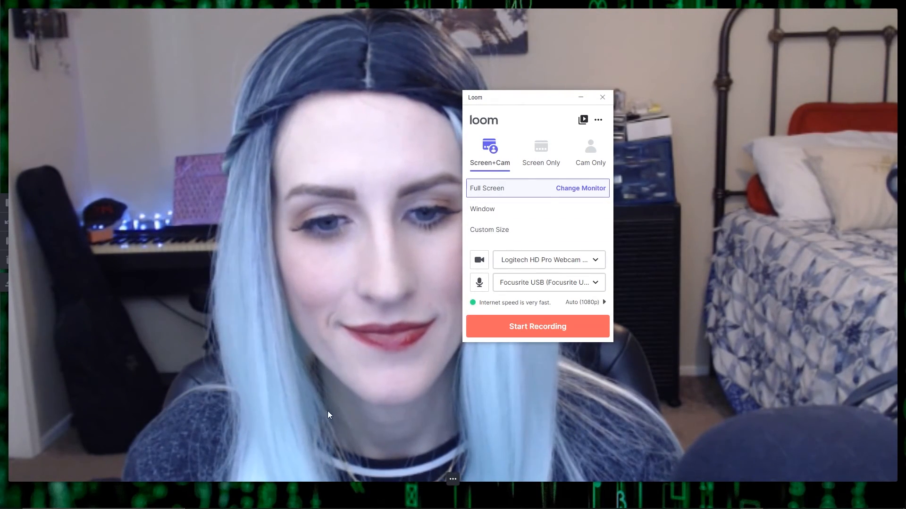
# Step: Shrink the full-screen webcam to a small circular bubble and place it beside the recorder window
pyautogui.moveTo(461, 483)
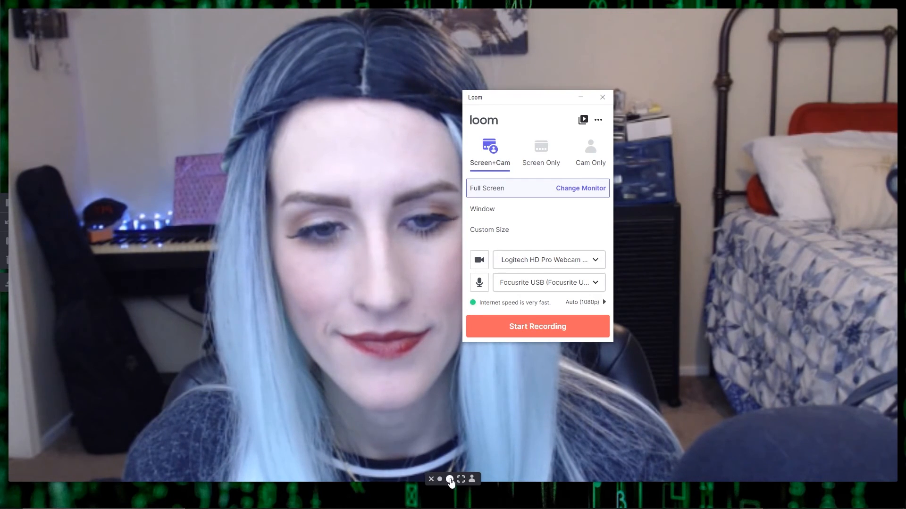
pyautogui.click(461, 480)
pyautogui.moveTo(132, 388); pyautogui.dragTo(305, 176)
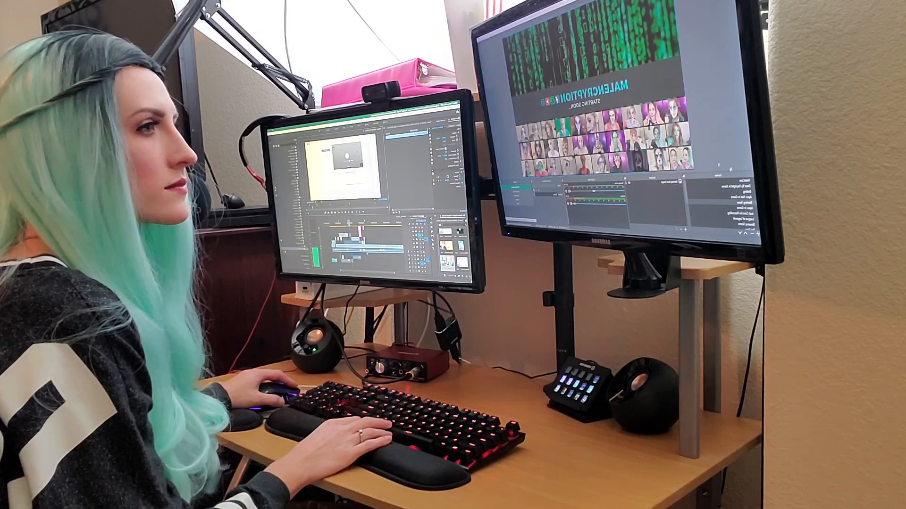
pyautogui.click(732, 218)
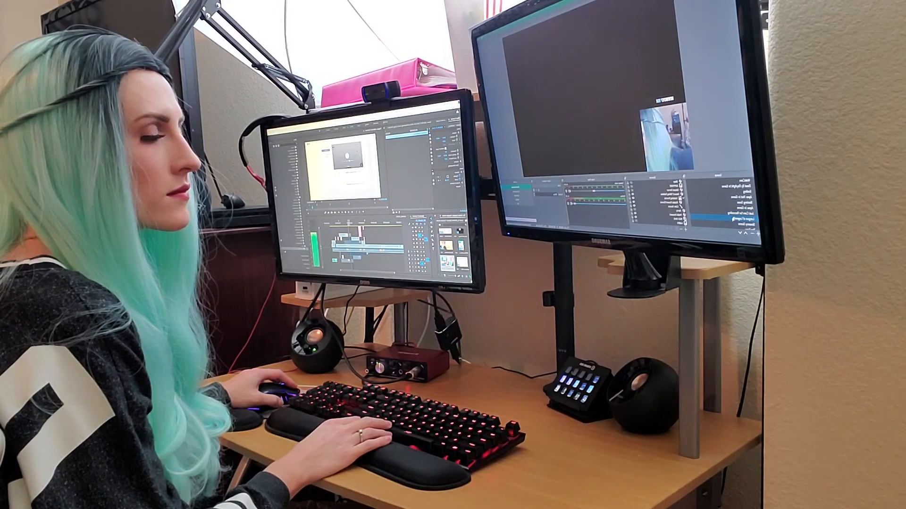
pyautogui.click(734, 227)
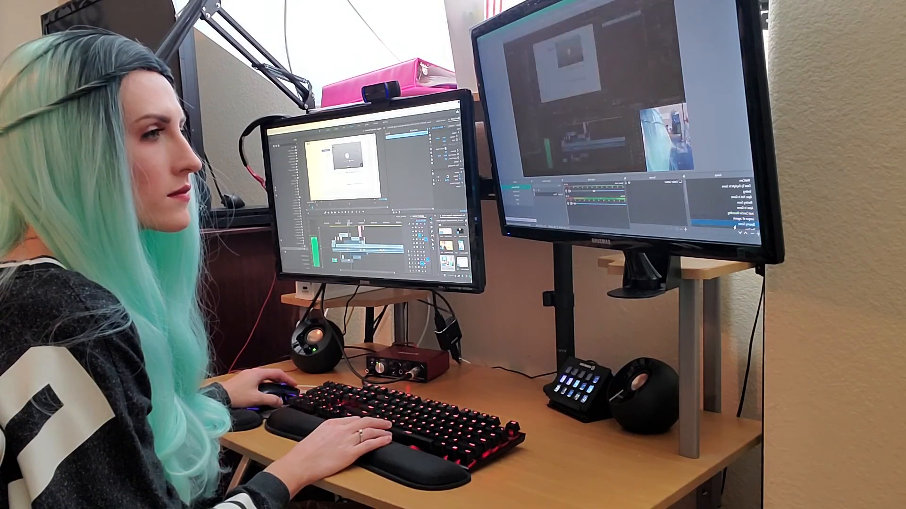
pyautogui.scroll(-3, 733, 203)
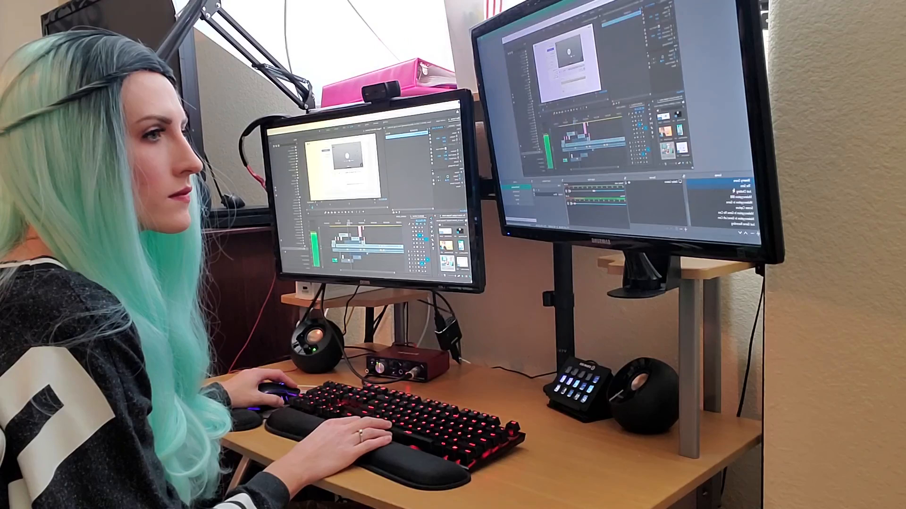
pyautogui.click(734, 192)
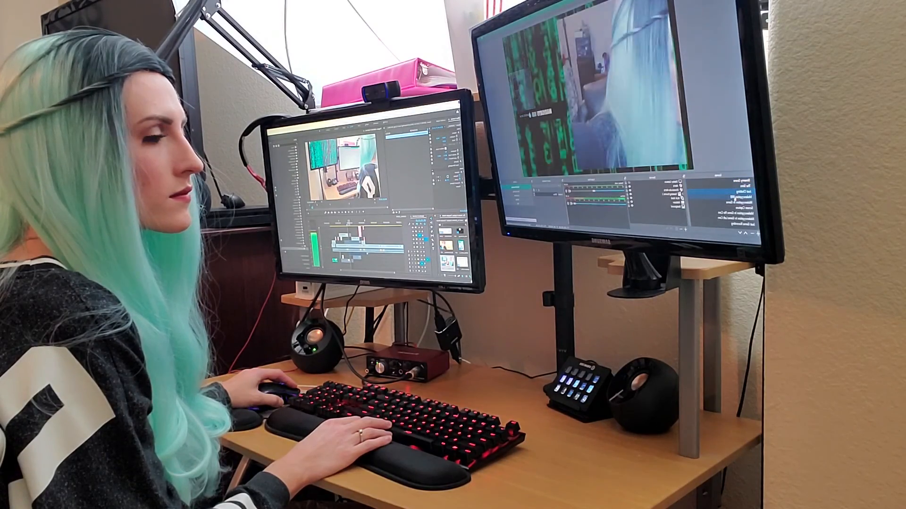
pyautogui.click(734, 198)
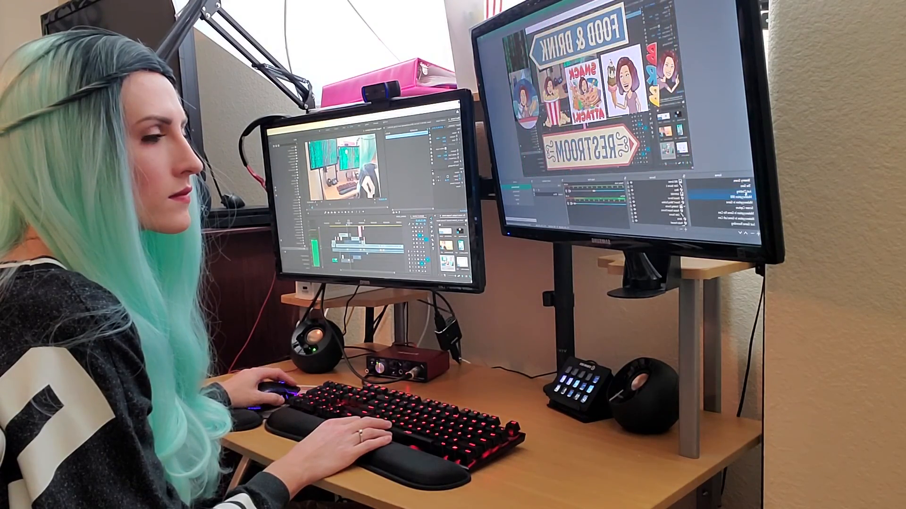
pyautogui.click(735, 205)
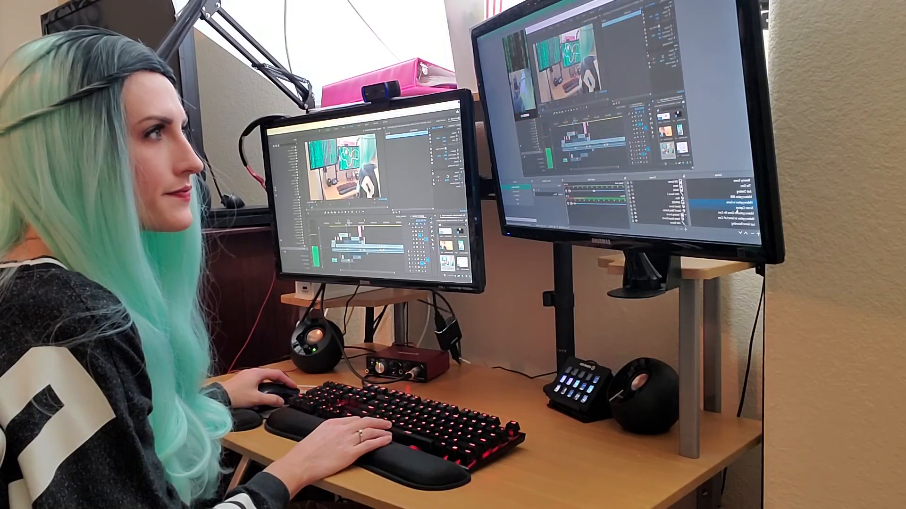
pyautogui.click(737, 210)
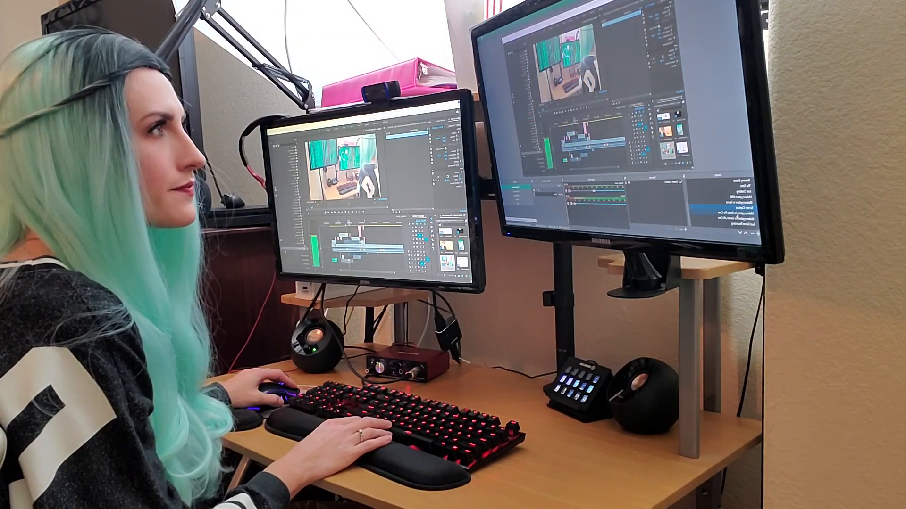
pyautogui.click(736, 213)
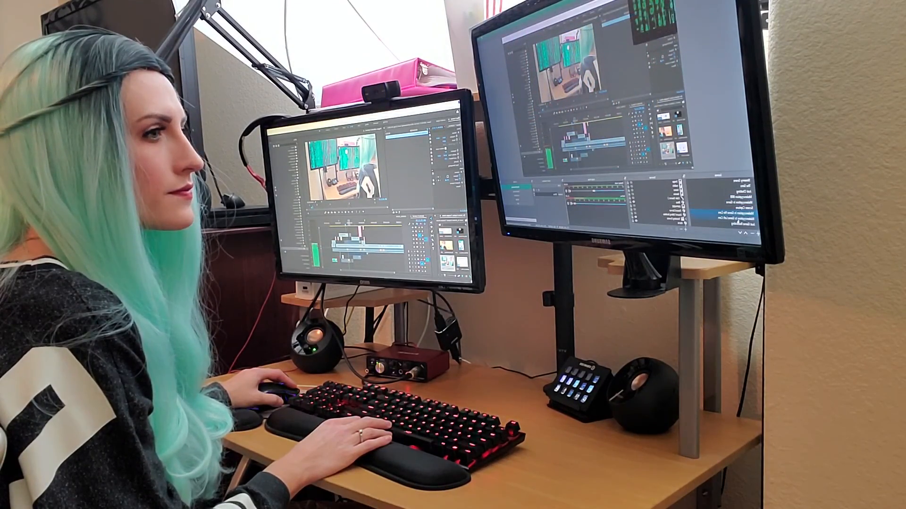
pyautogui.click(736, 223)
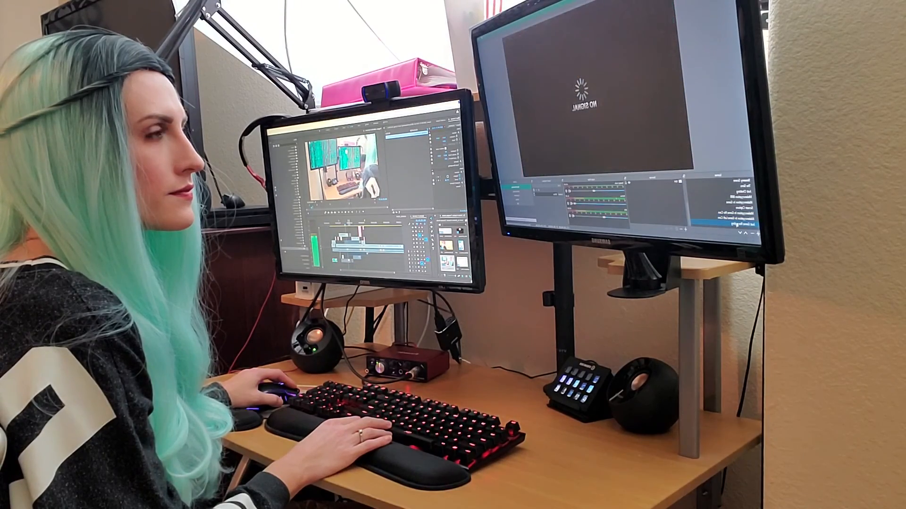
pyautogui.click(736, 219)
pyautogui.scroll(3, 735, 213)
pyautogui.click(736, 185)
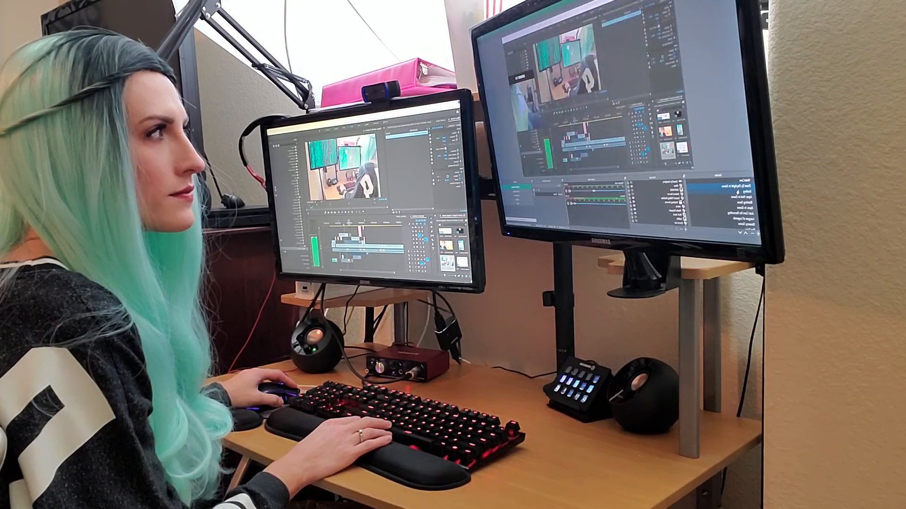
pyautogui.click(737, 192)
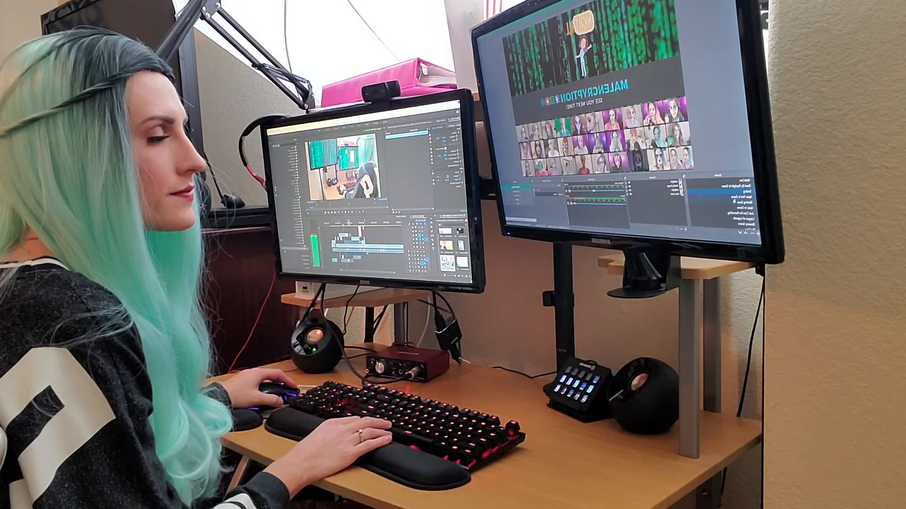
pyautogui.click(734, 202)
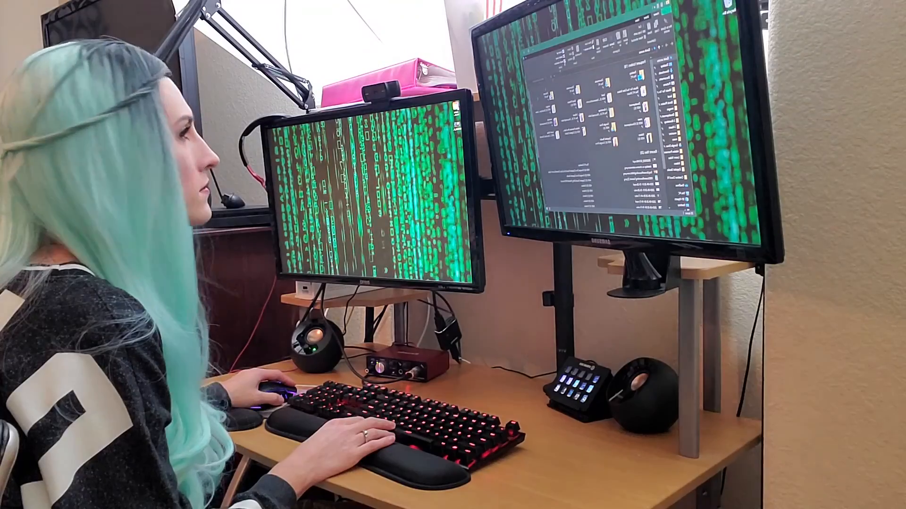
pyautogui.moveTo(578, 36); pyautogui.dragTo(393, 130)
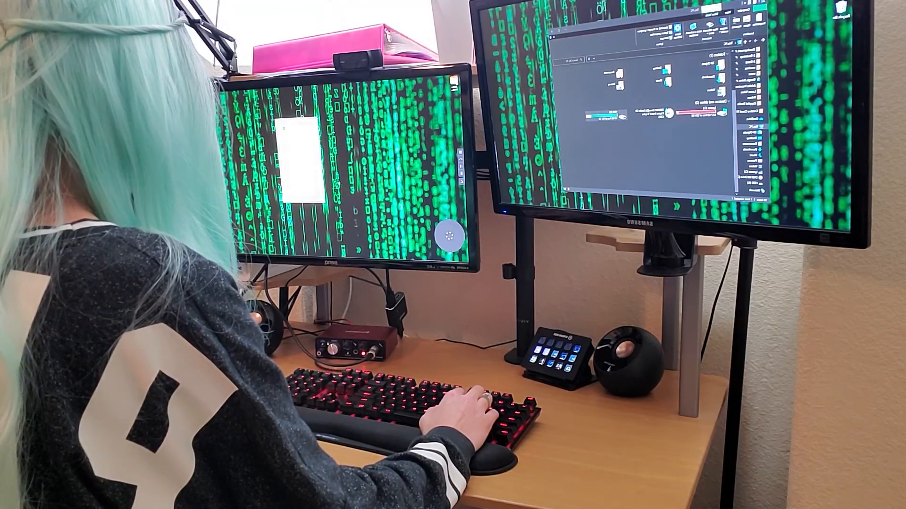
pyautogui.press('super+s')
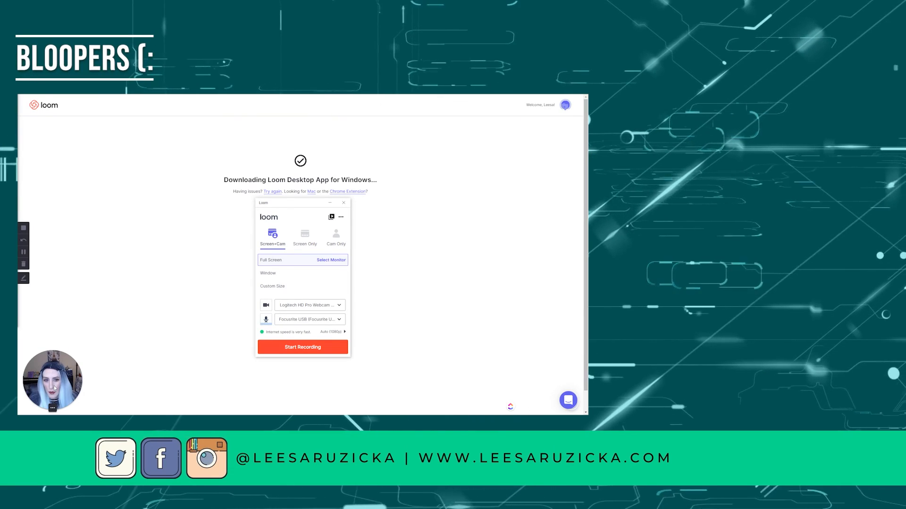
# Step: Move the webcam bubble from the bottom-left corner up beside the download heading
pyautogui.moveTo(55, 389); pyautogui.dragTo(143, 244)
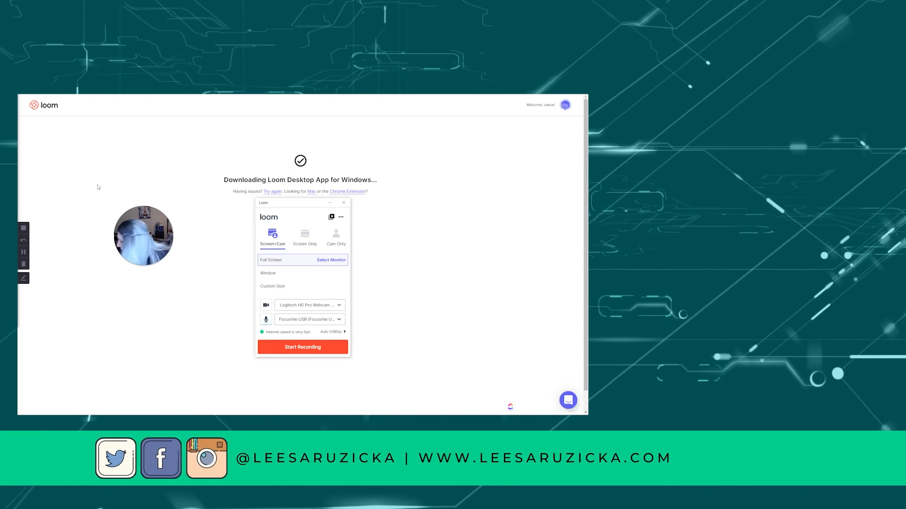